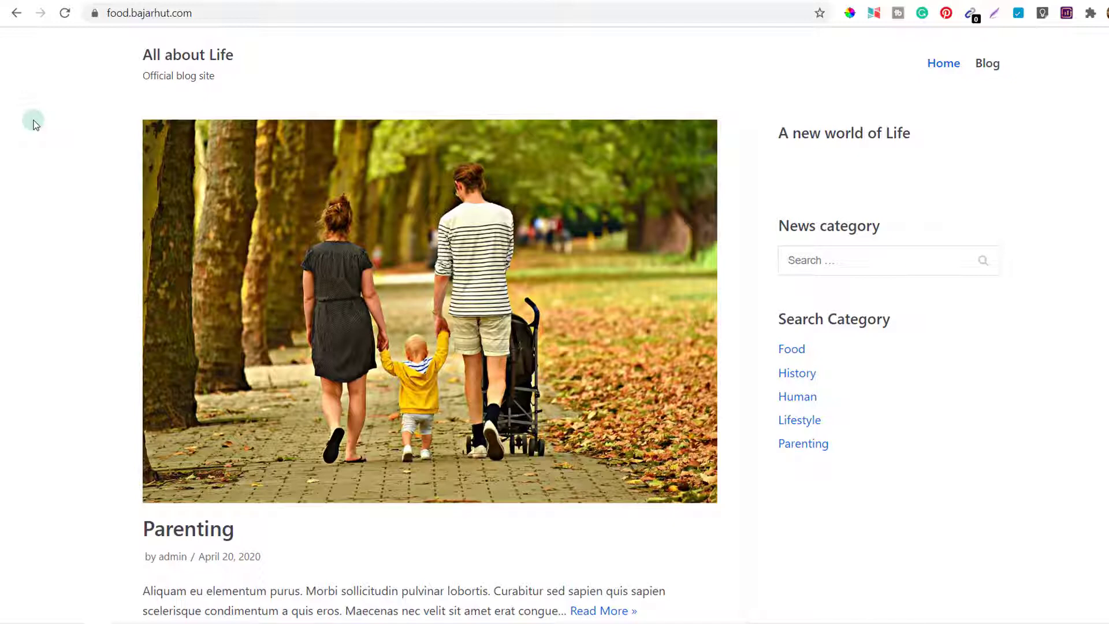
Scroll through the blog's home page to review its posts and sidebar.
{"action": "scroll", "coordinate": [33, 122], "scroll_direction": "down", "scroll_amount": 1}
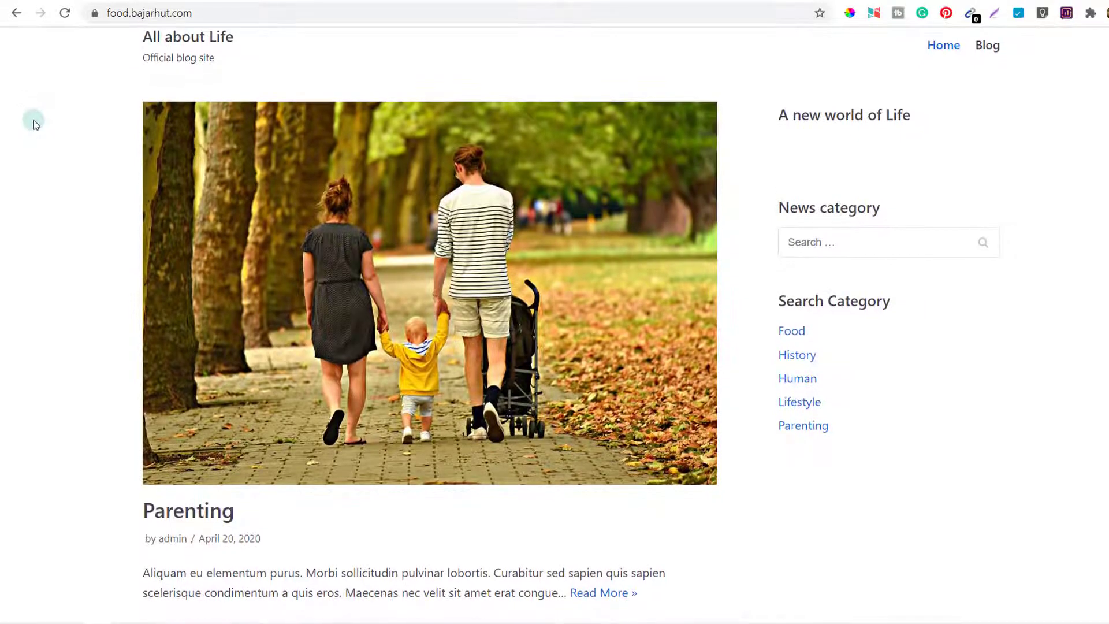
{"action": "scroll", "coordinate": [33, 122], "scroll_direction": "up", "scroll_amount": 1}
{"action": "scroll", "coordinate": [34, 122], "scroll_direction": "down", "scroll_amount": 5}
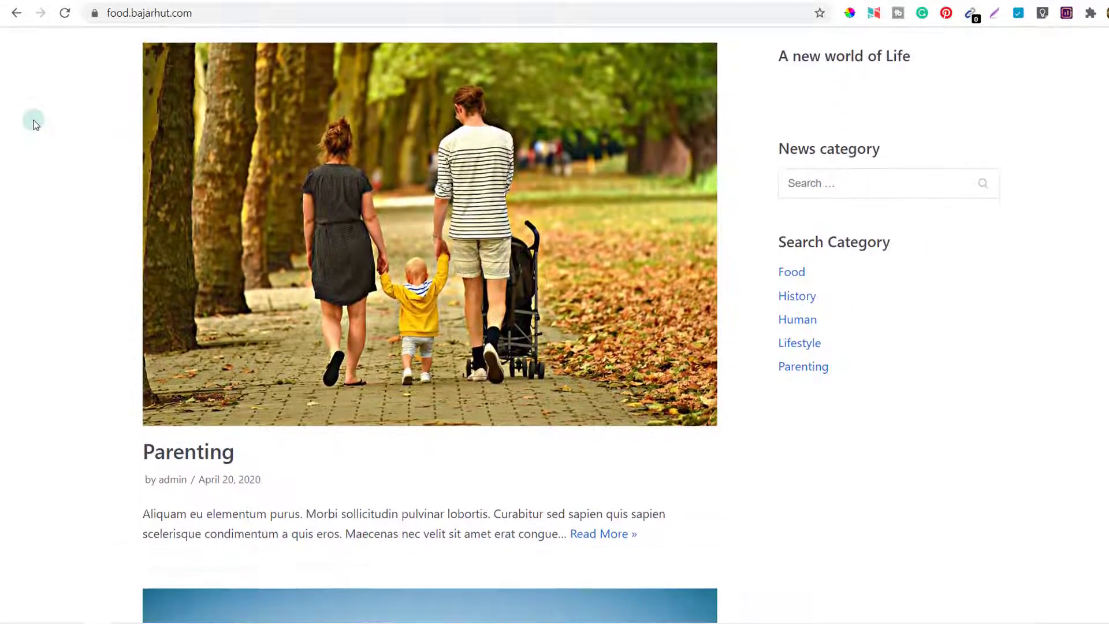
{"action": "scroll", "coordinate": [34, 123], "scroll_direction": "down", "scroll_amount": 5}
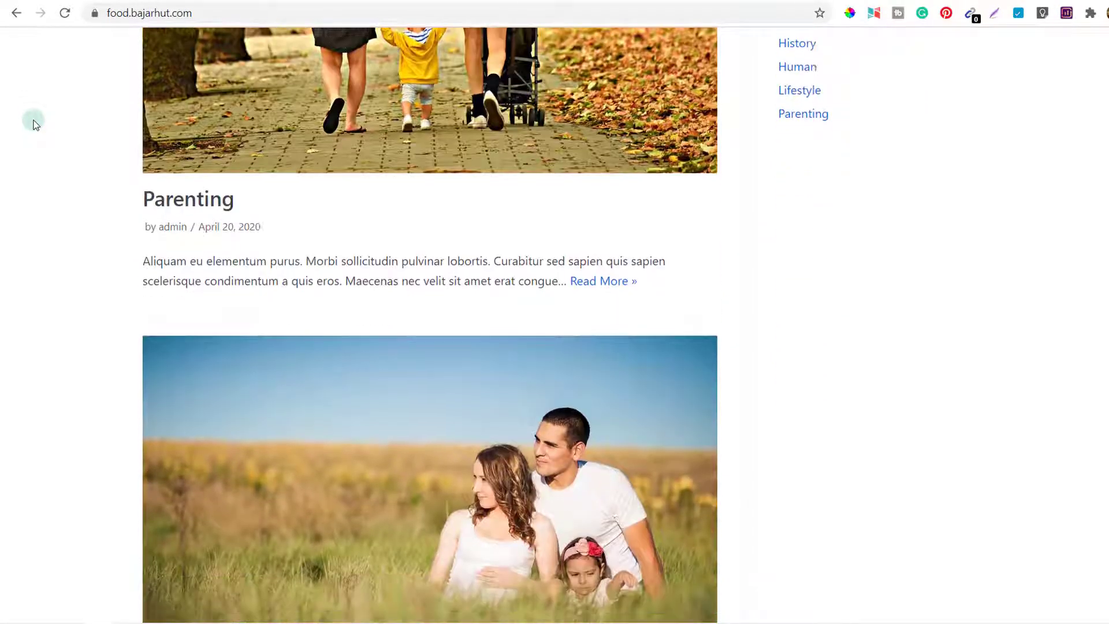
{"action": "scroll", "coordinate": [34, 122], "scroll_direction": "down", "scroll_amount": 10}
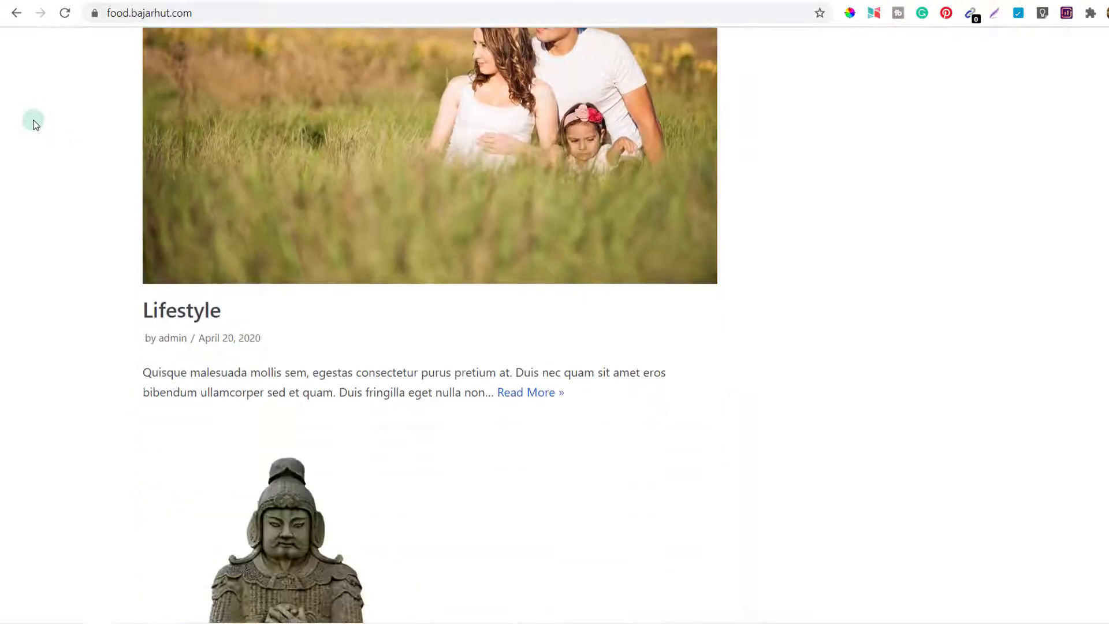
{"action": "scroll", "coordinate": [33, 122], "scroll_direction": "up", "scroll_amount": 18}
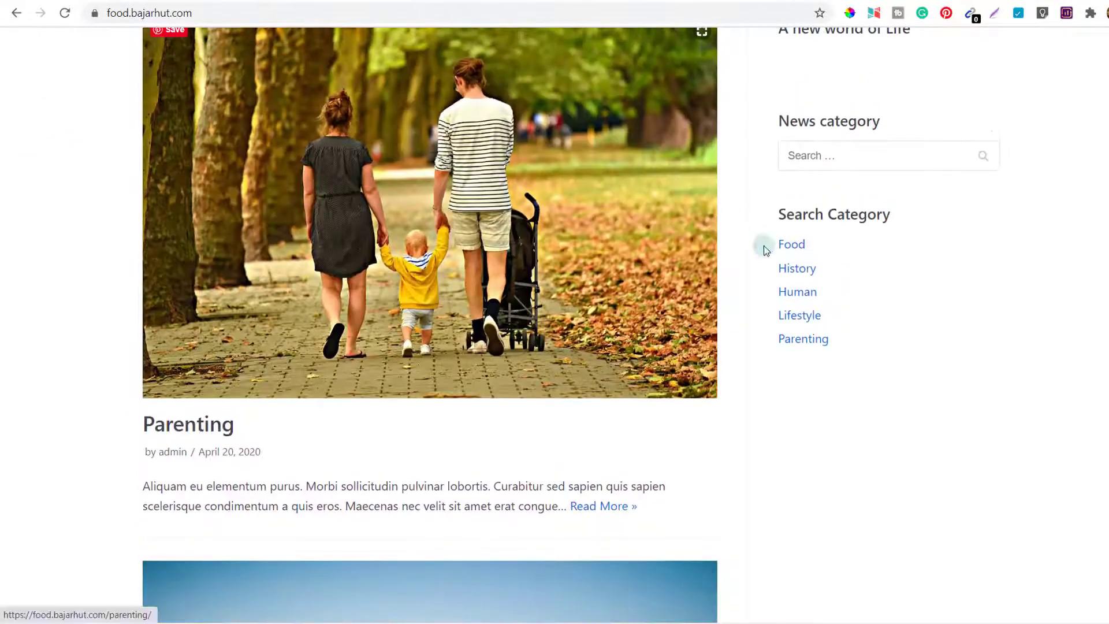
Open the History category archive and browse the Human History and Bose's death mystery posts.
{"action": "left_click", "coordinate": [799, 269]}
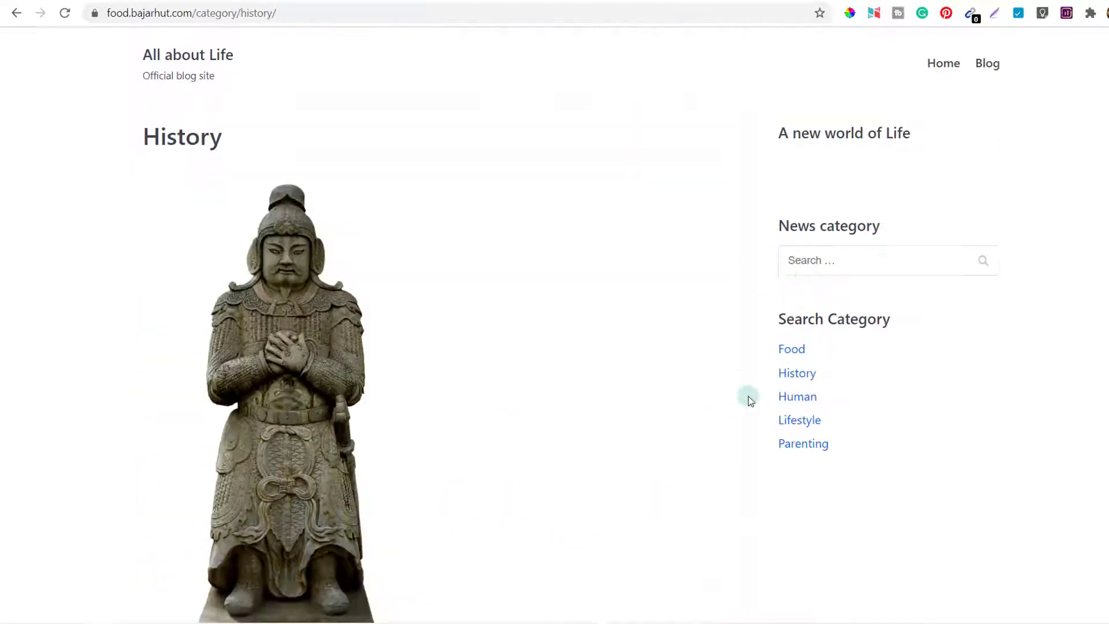
{"action": "scroll", "coordinate": [750, 396], "scroll_direction": "down", "scroll_amount": 5}
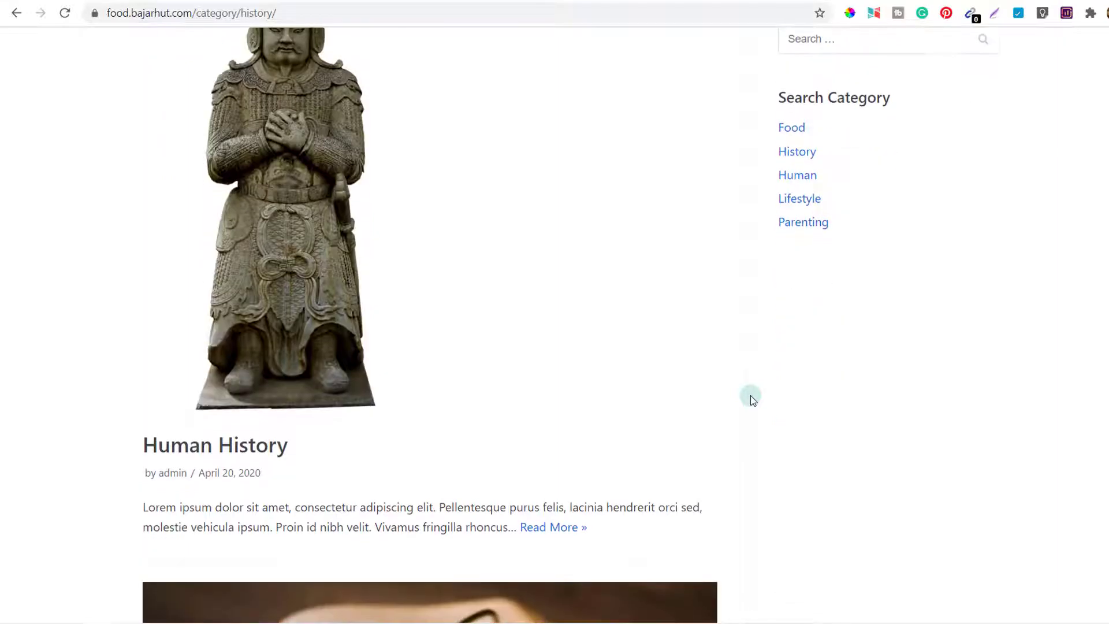
{"action": "scroll", "coordinate": [750, 396], "scroll_direction": "down", "scroll_amount": 7}
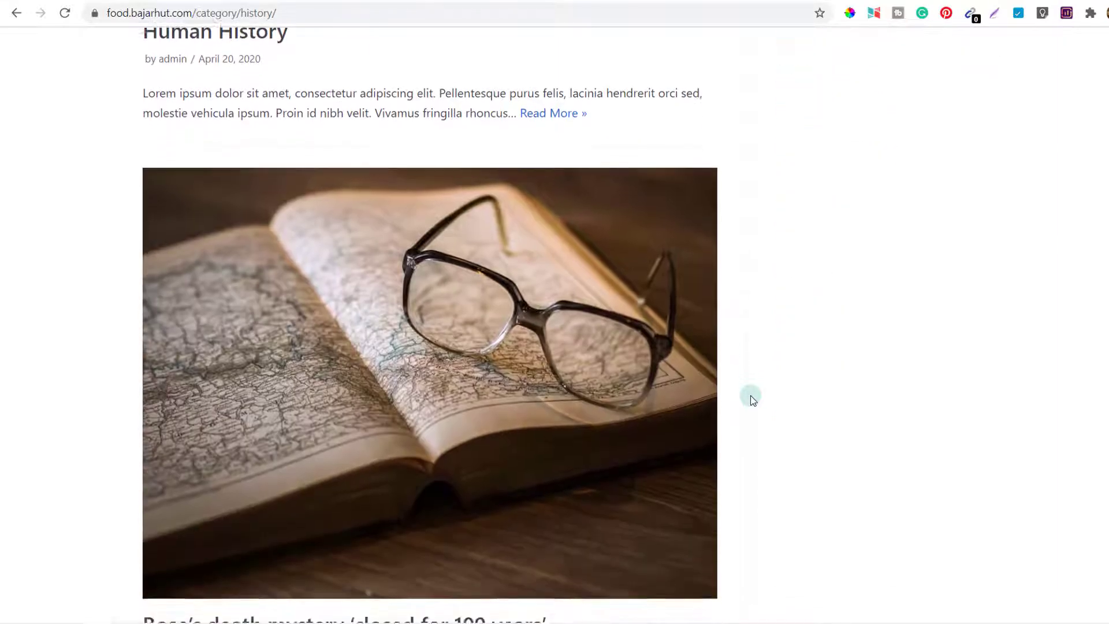
{"action": "scroll", "coordinate": [751, 396], "scroll_direction": "down", "scroll_amount": 1}
{"action": "scroll", "coordinate": [750, 396], "scroll_direction": "up", "scroll_amount": 12}
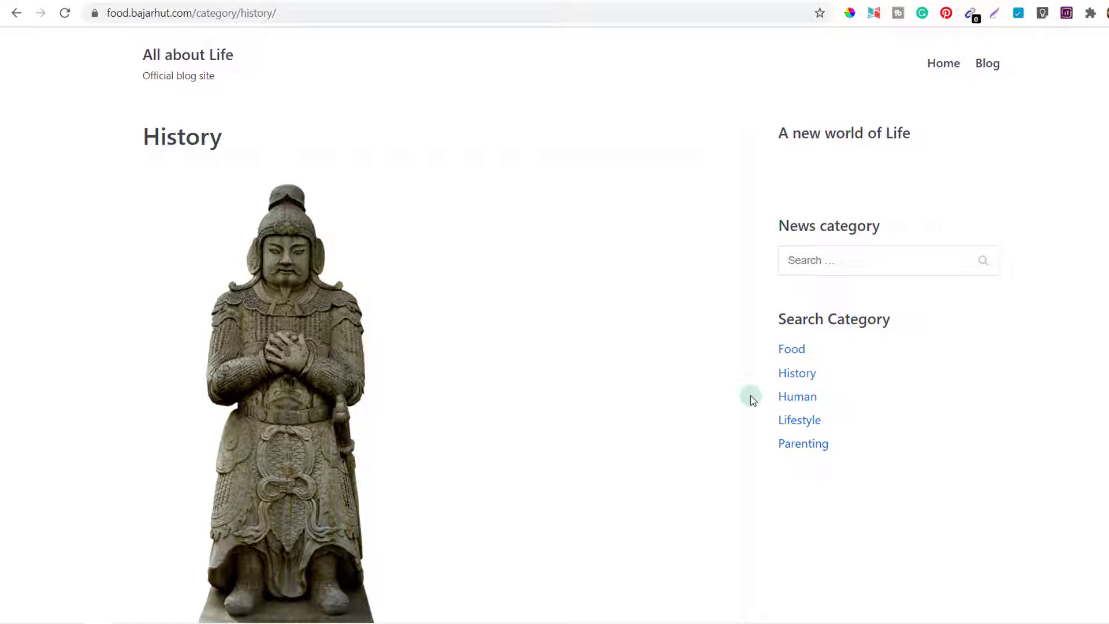
{"action": "scroll", "coordinate": [751, 395], "scroll_direction": "down", "scroll_amount": 7}
{"action": "scroll", "coordinate": [750, 395], "scroll_direction": "down", "scroll_amount": 7}
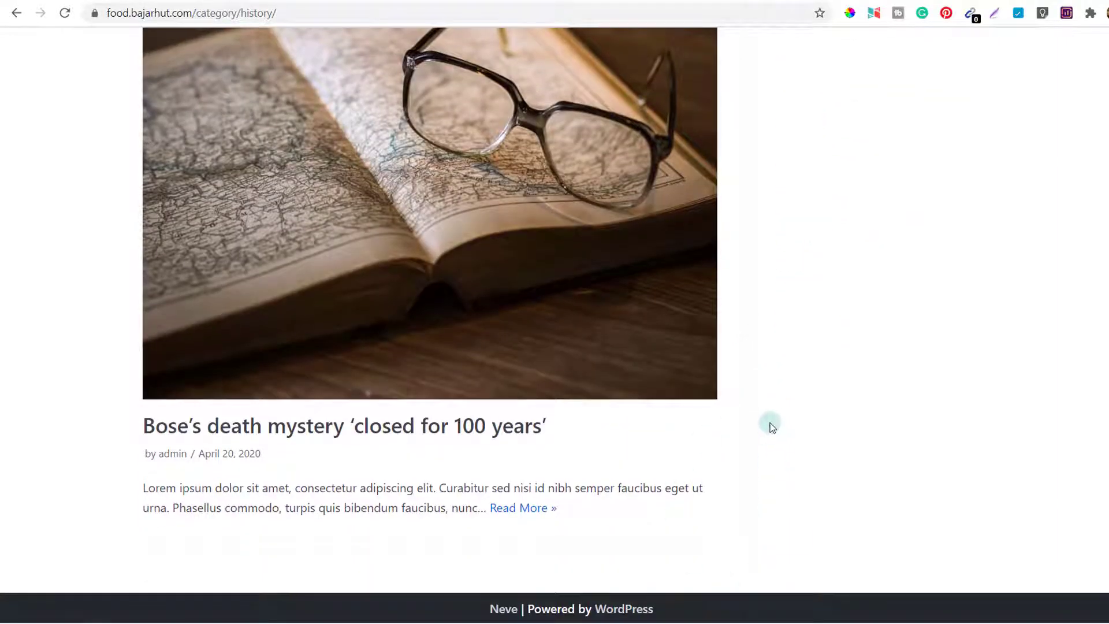
{"action": "scroll", "coordinate": [771, 424], "scroll_direction": "up", "scroll_amount": 15}
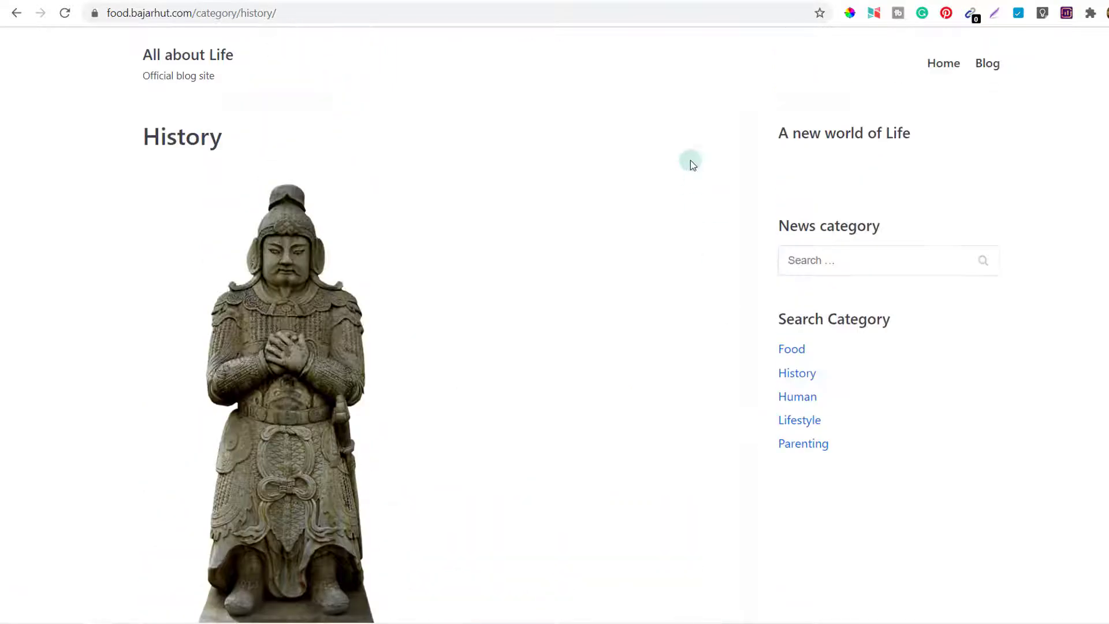
Return to the home page and log in to the site's admin Dashboard.
{"action": "left_click", "coordinate": [215, 58]}
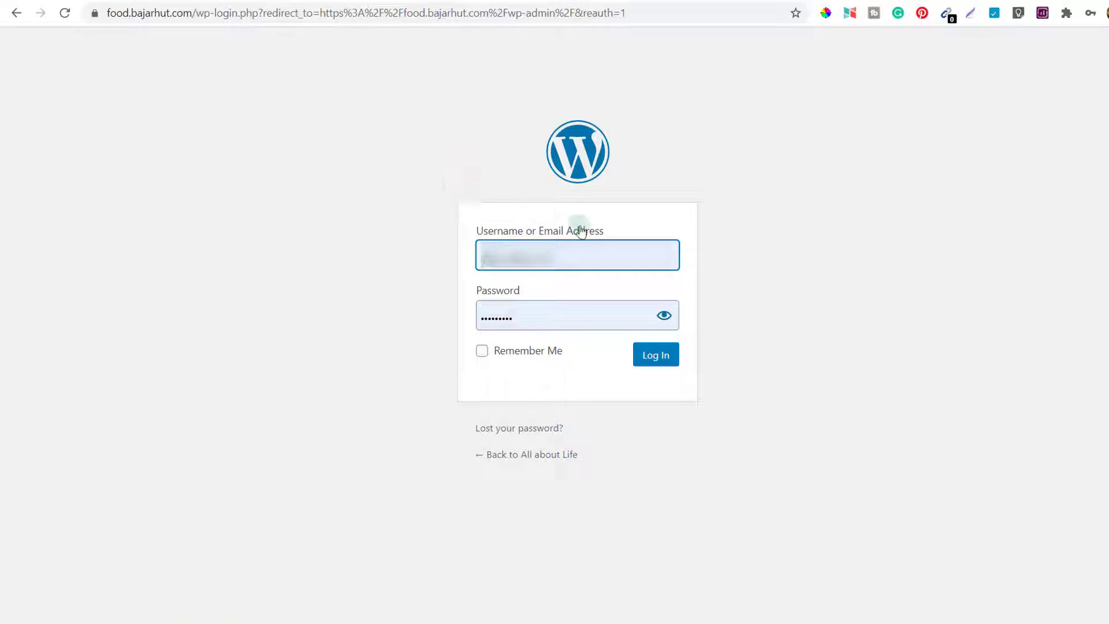
{"action": "left_click", "coordinate": [663, 359]}
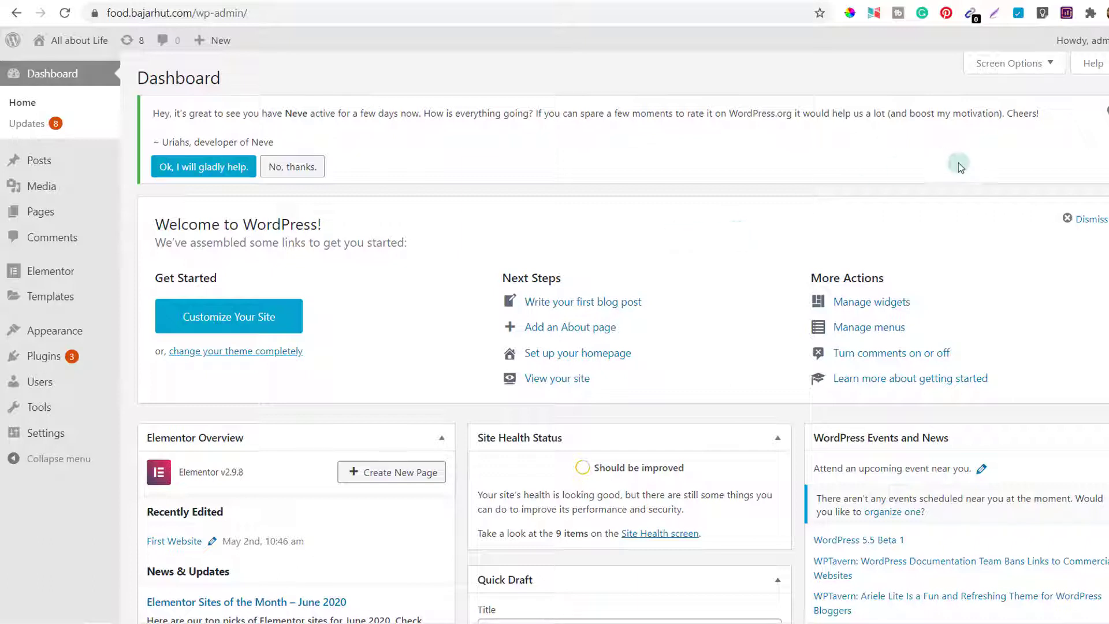
Dismiss the Neve notice and Welcome panel, then hide all six Dashboard widgets in Screen Options.
{"action": "left_click", "coordinate": [1104, 113]}
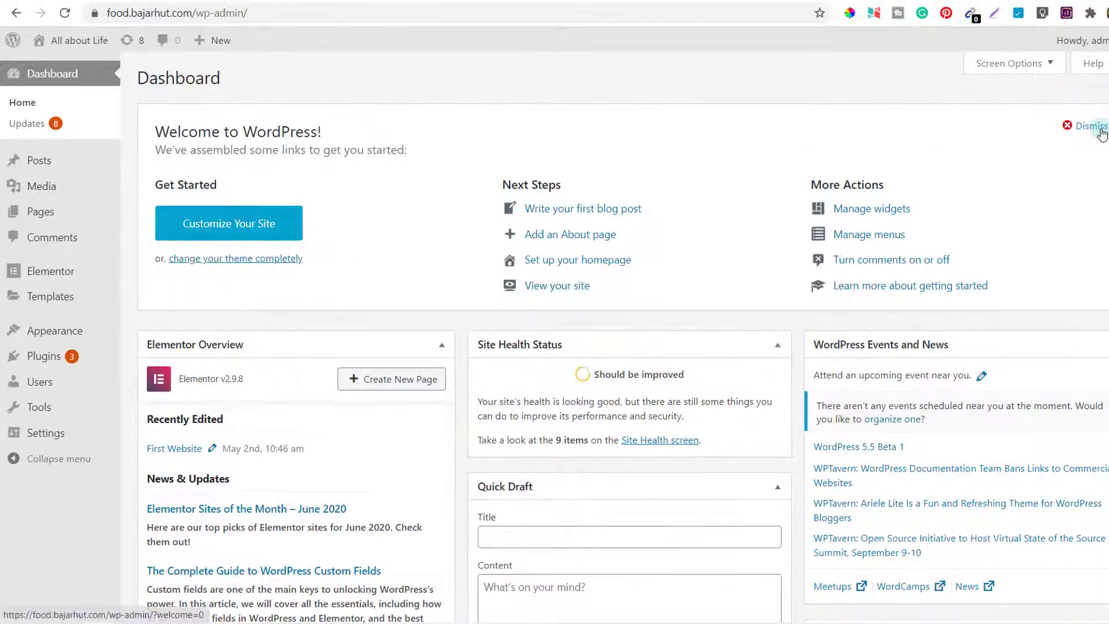
{"action": "left_click", "coordinate": [1089, 126]}
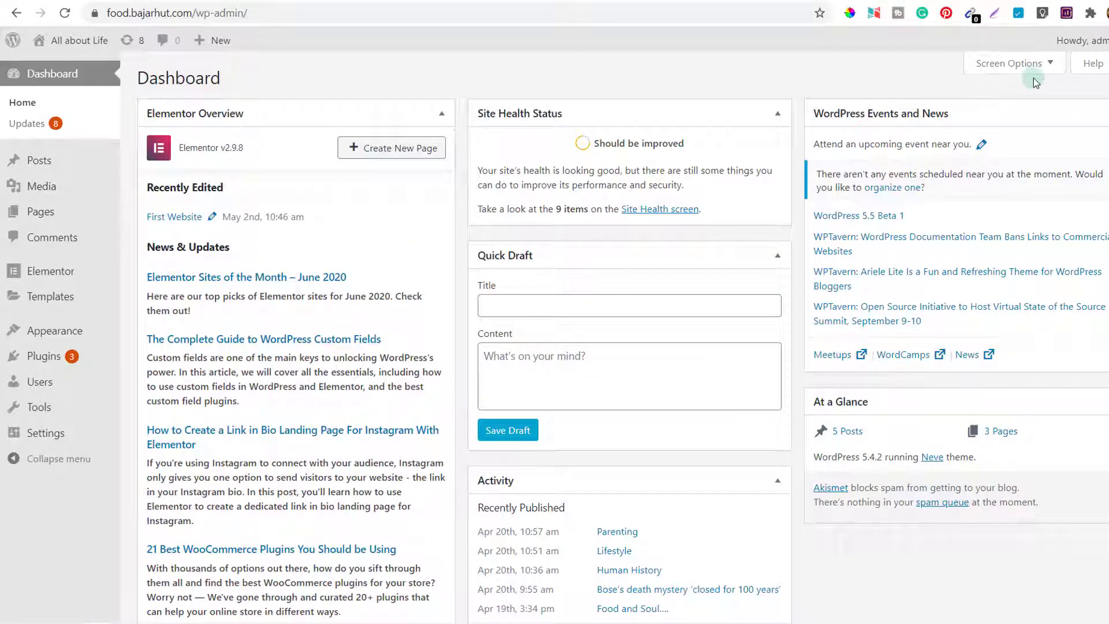
{"action": "left_click", "coordinate": [1051, 65]}
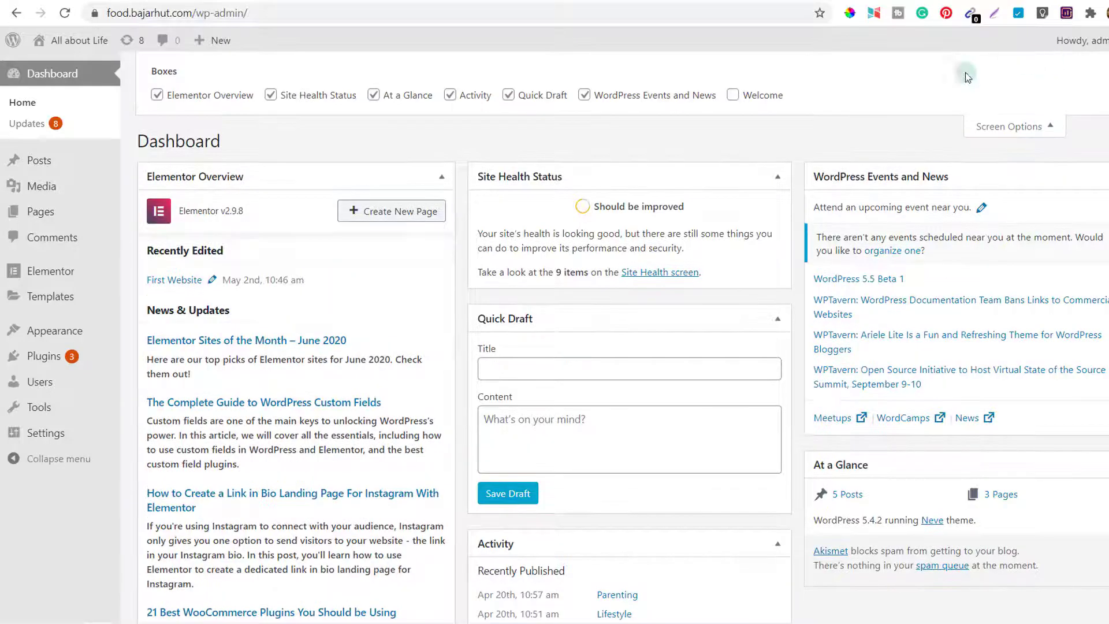
{"action": "left_click", "coordinate": [157, 95]}
{"action": "left_click", "coordinate": [270, 95]}
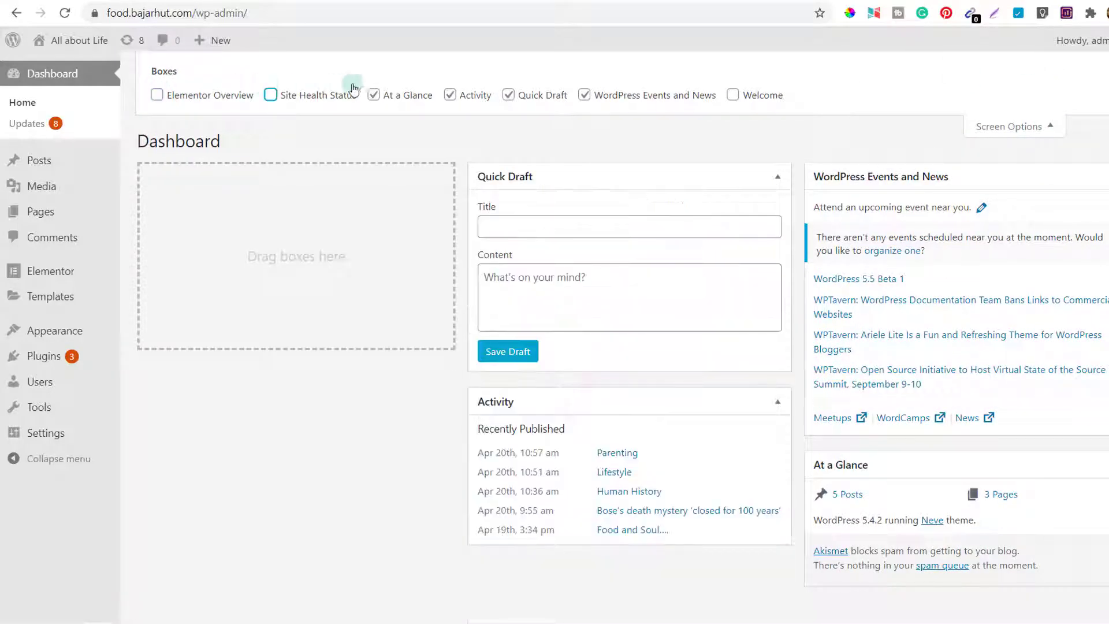
{"action": "left_click", "coordinate": [374, 95]}
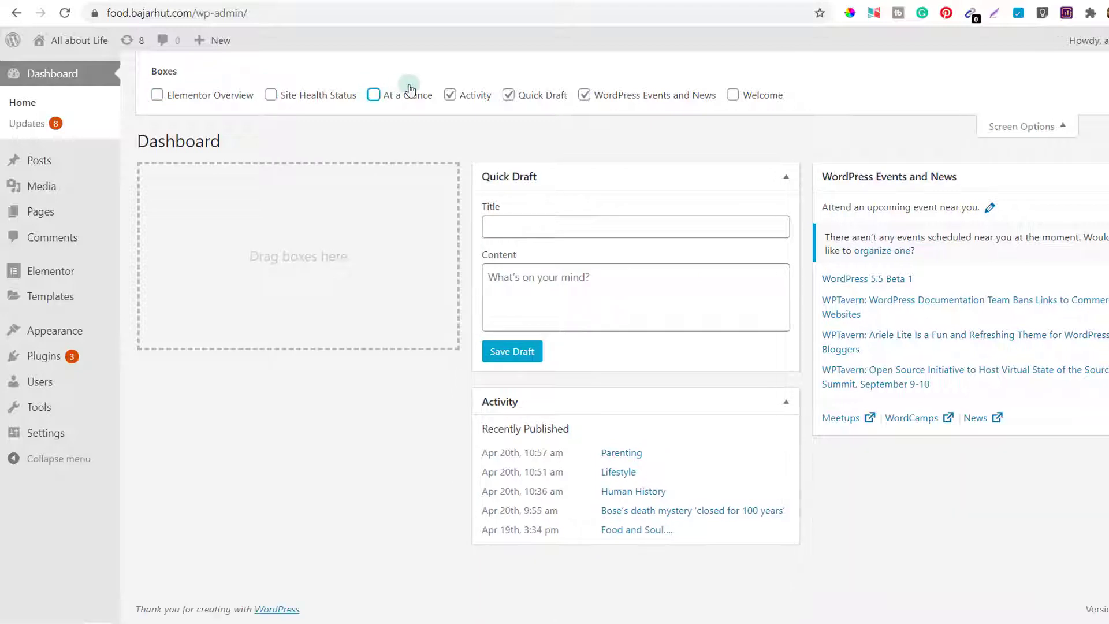
{"action": "left_click", "coordinate": [449, 95]}
{"action": "left_click", "coordinate": [508, 95]}
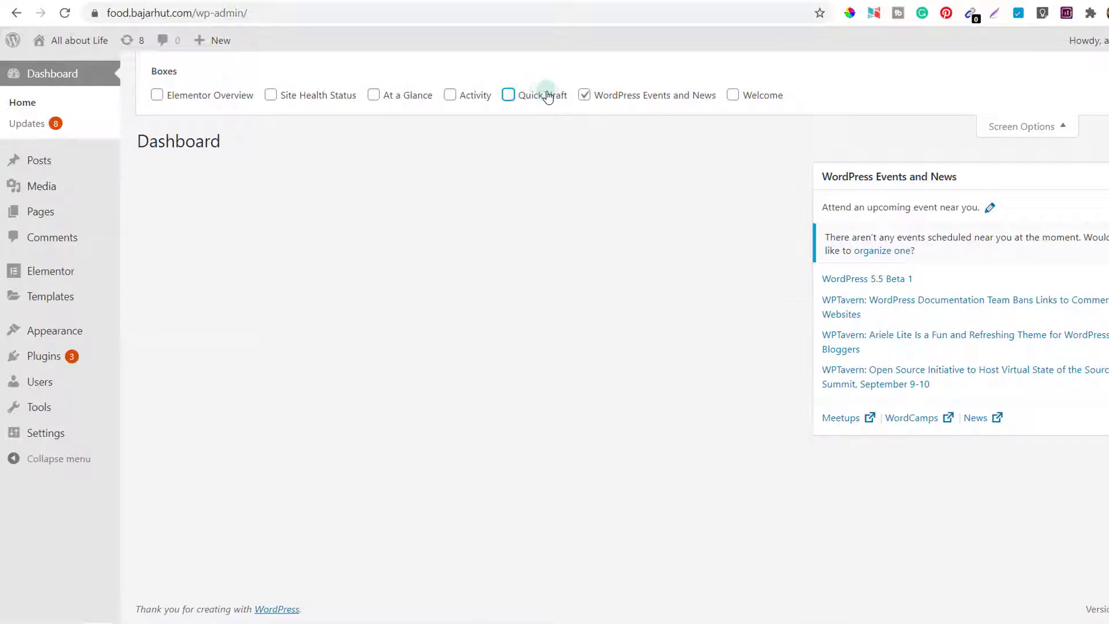
{"action": "left_click", "coordinate": [585, 94]}
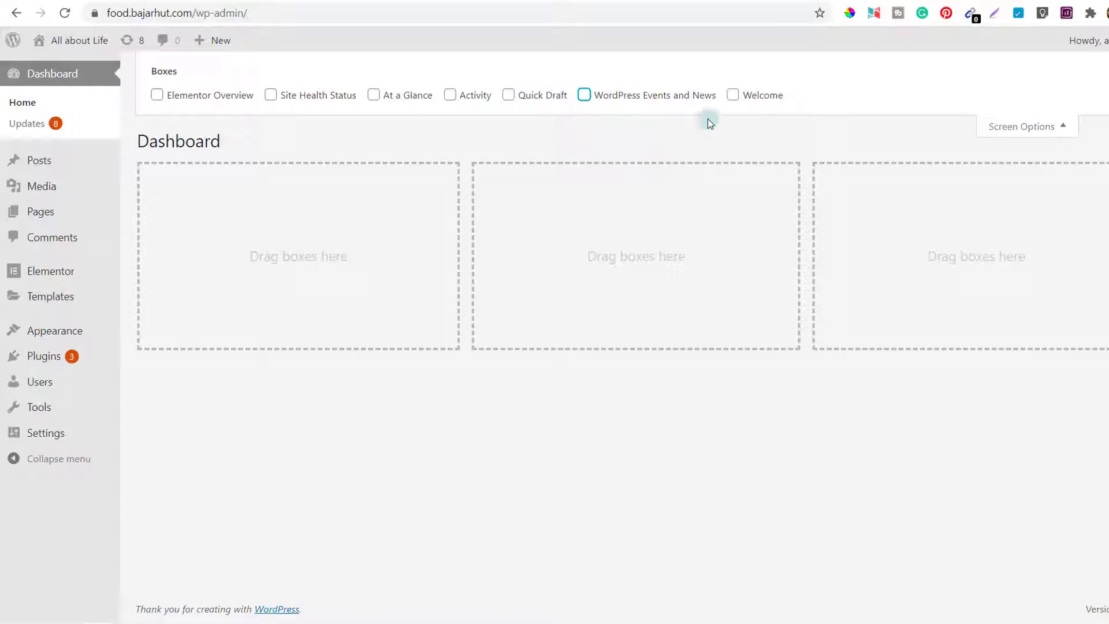
{"action": "left_click", "coordinate": [1012, 131]}
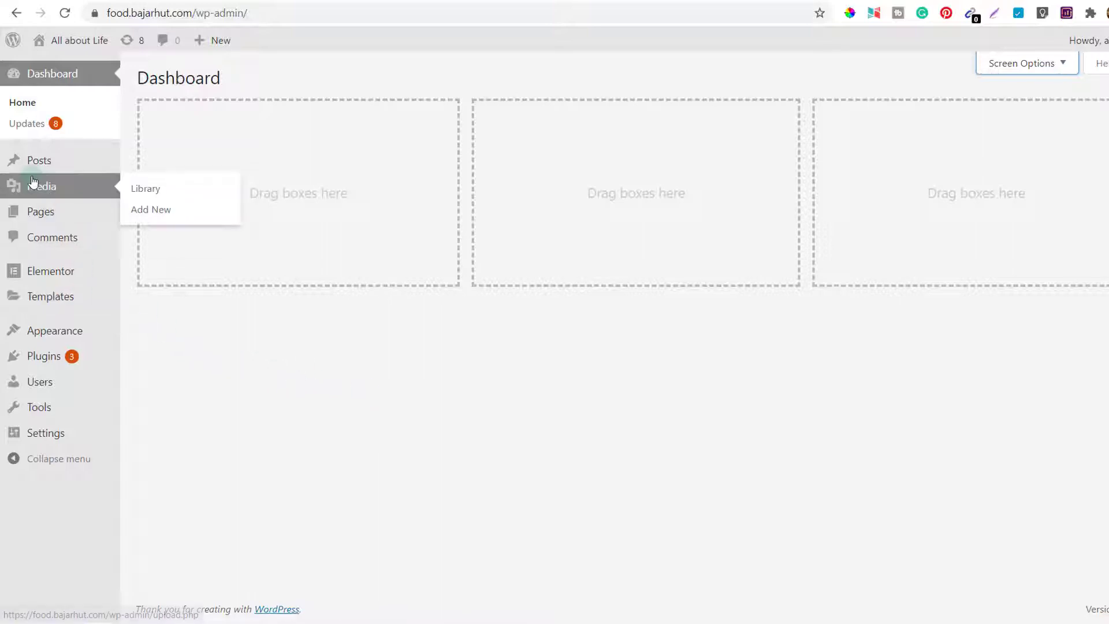
Move all four pages to the trash with Bulk Actions, then delete them permanently from the trash.
{"action": "left_click", "coordinate": [45, 214]}
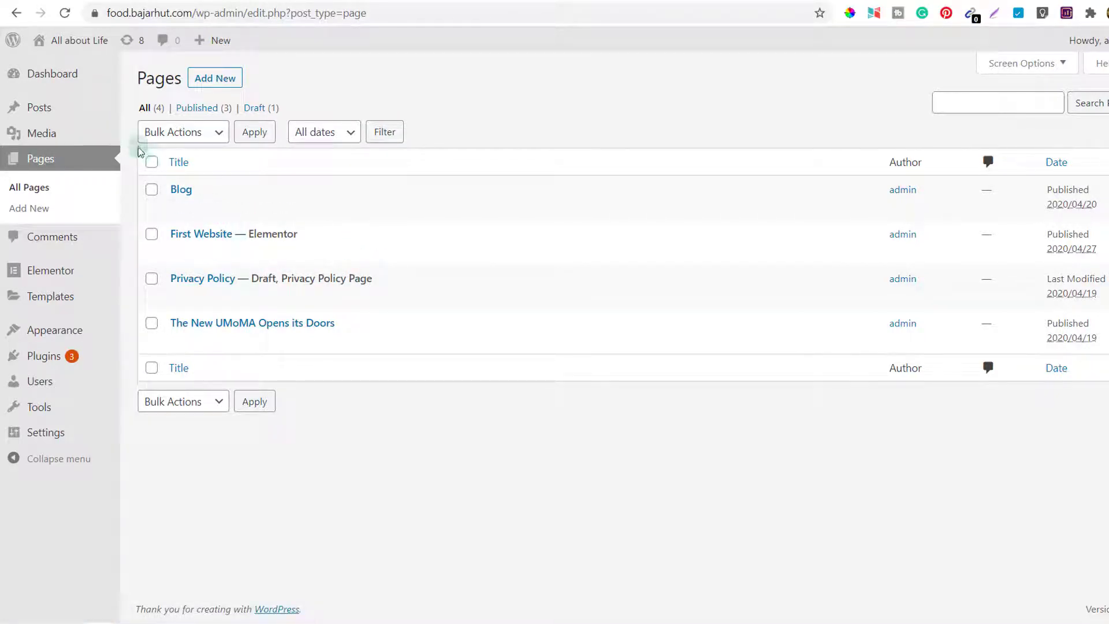
{"action": "left_click", "coordinate": [225, 136]}
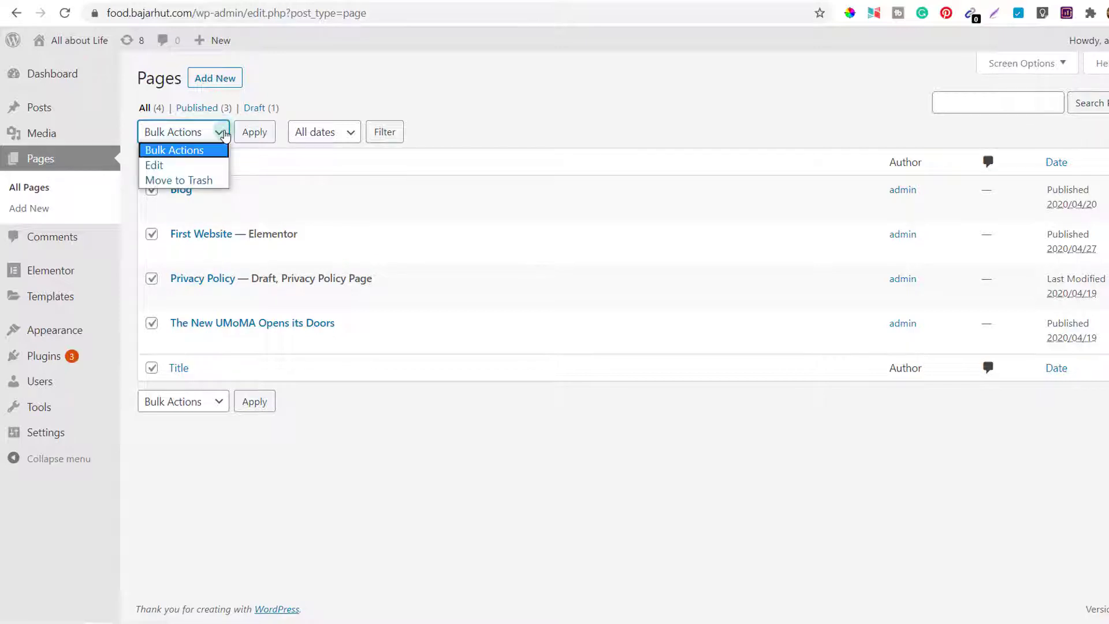
{"action": "left_click", "coordinate": [184, 181]}
{"action": "left_click", "coordinate": [258, 133]}
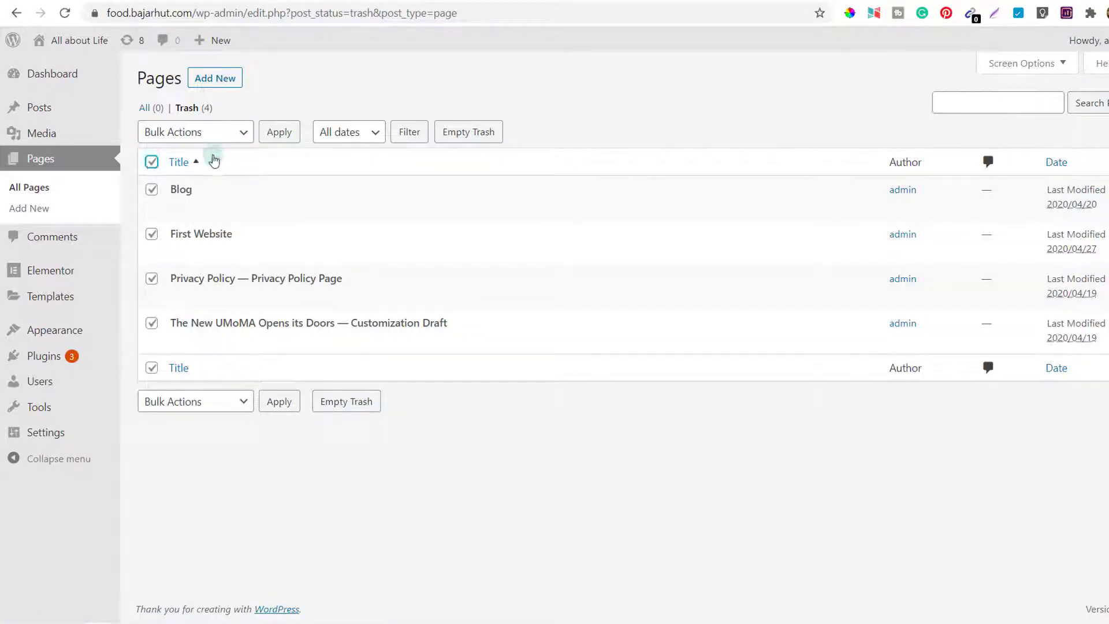
{"action": "left_click", "coordinate": [244, 137]}
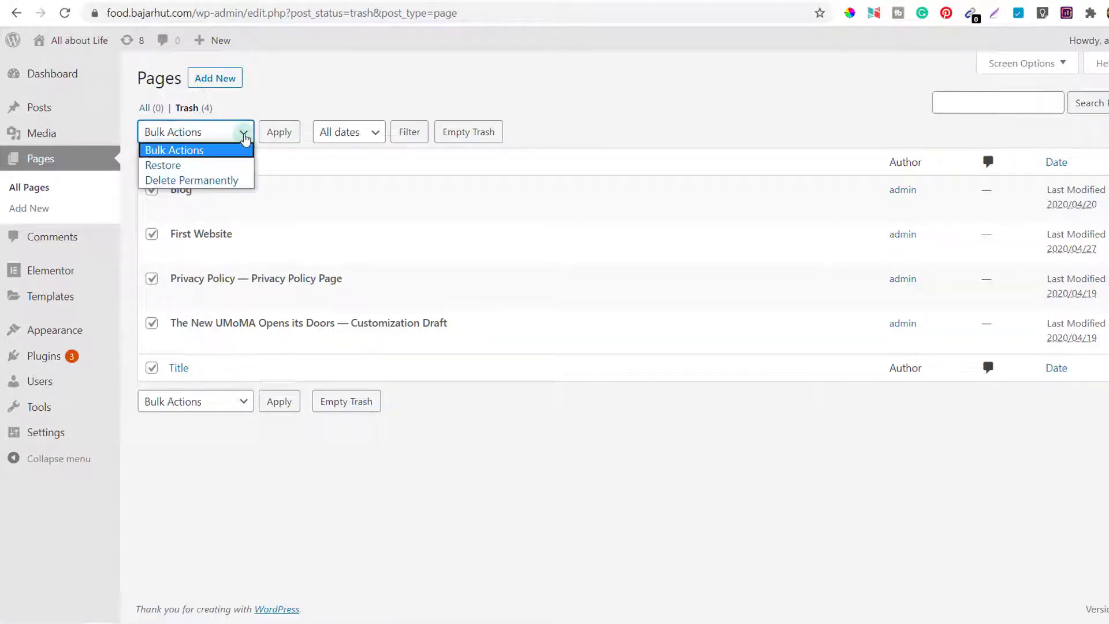
{"action": "left_click", "coordinate": [209, 184]}
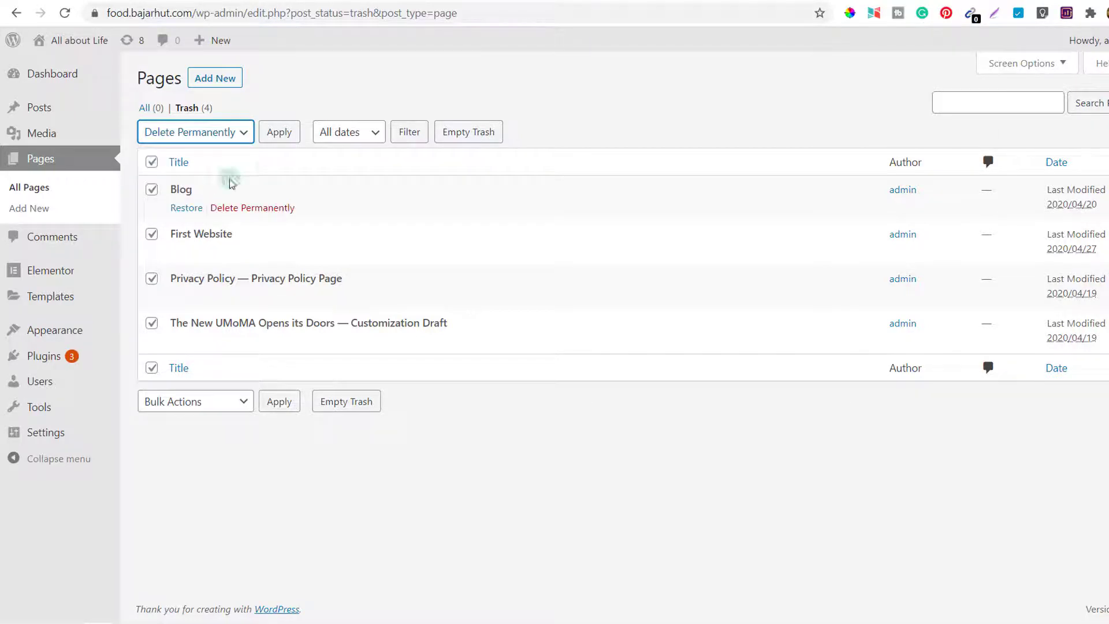
{"action": "left_click", "coordinate": [278, 134]}
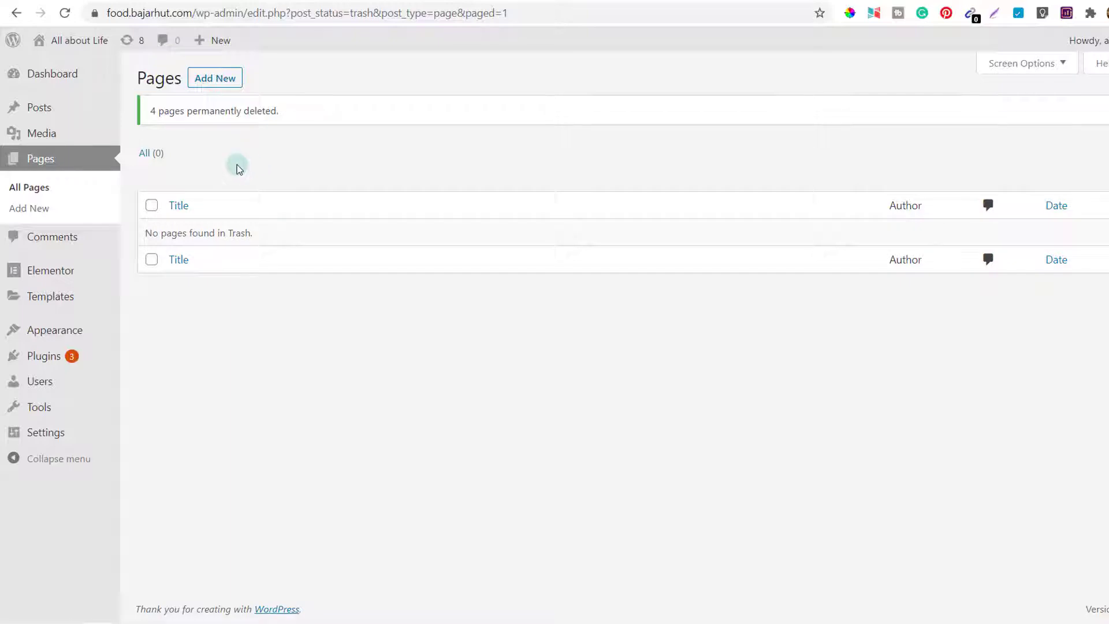
Move all five posts to the trash using Bulk Actions.
{"action": "left_click", "coordinate": [47, 113]}
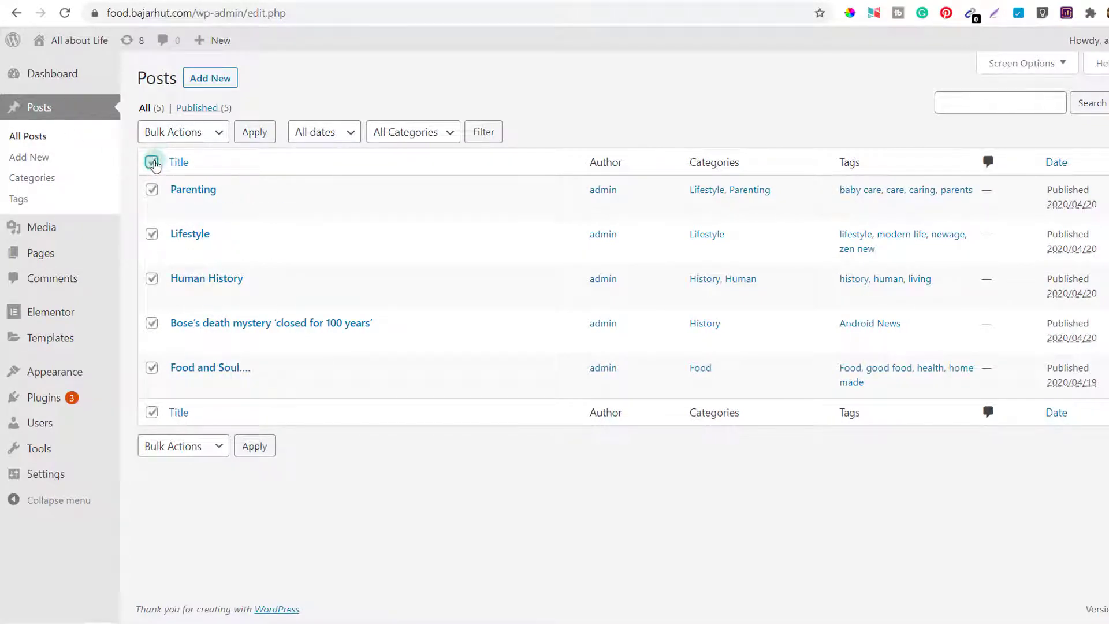
{"action": "left_click", "coordinate": [218, 134]}
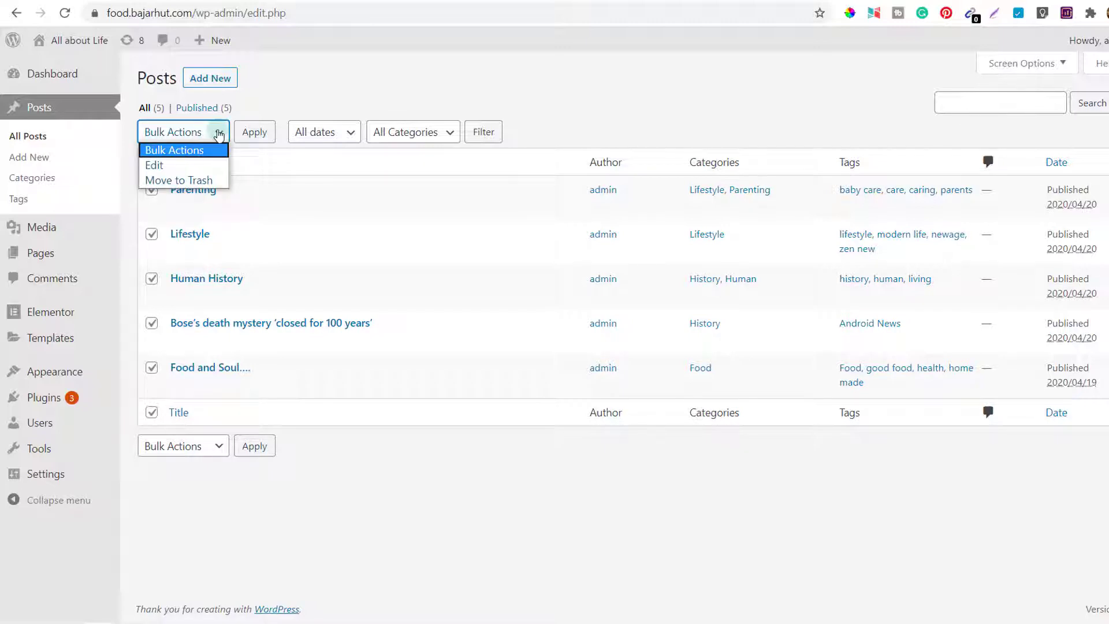
{"action": "left_click", "coordinate": [200, 181]}
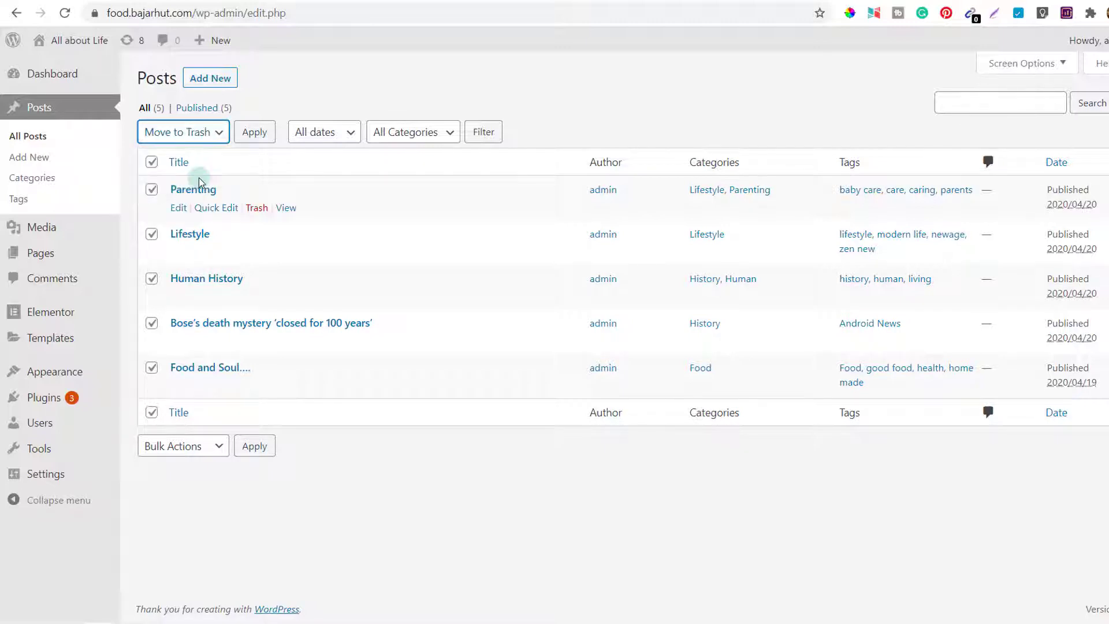
{"action": "left_click", "coordinate": [257, 134]}
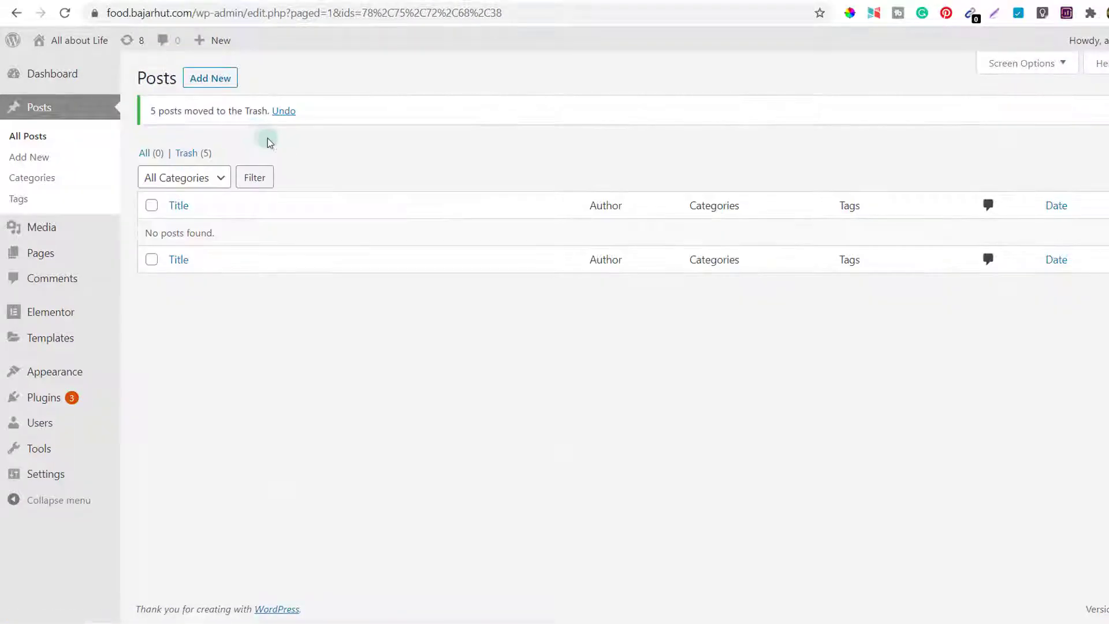
Select all five trashed posts and delete them permanently.
{"action": "left_click", "coordinate": [188, 154]}
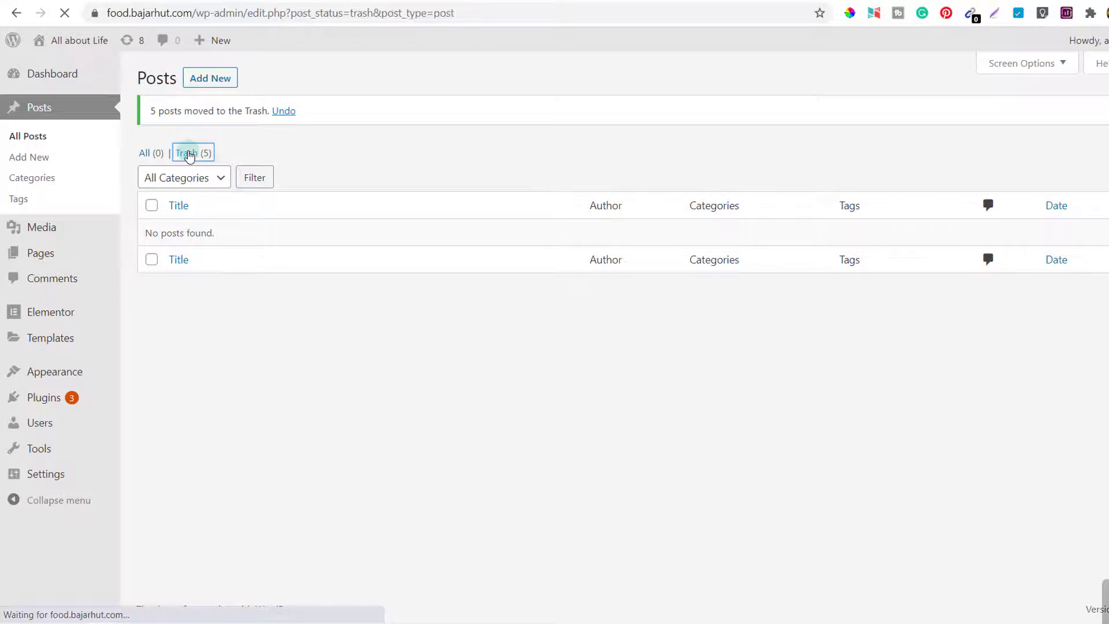
{"action": "left_click", "coordinate": [151, 163]}
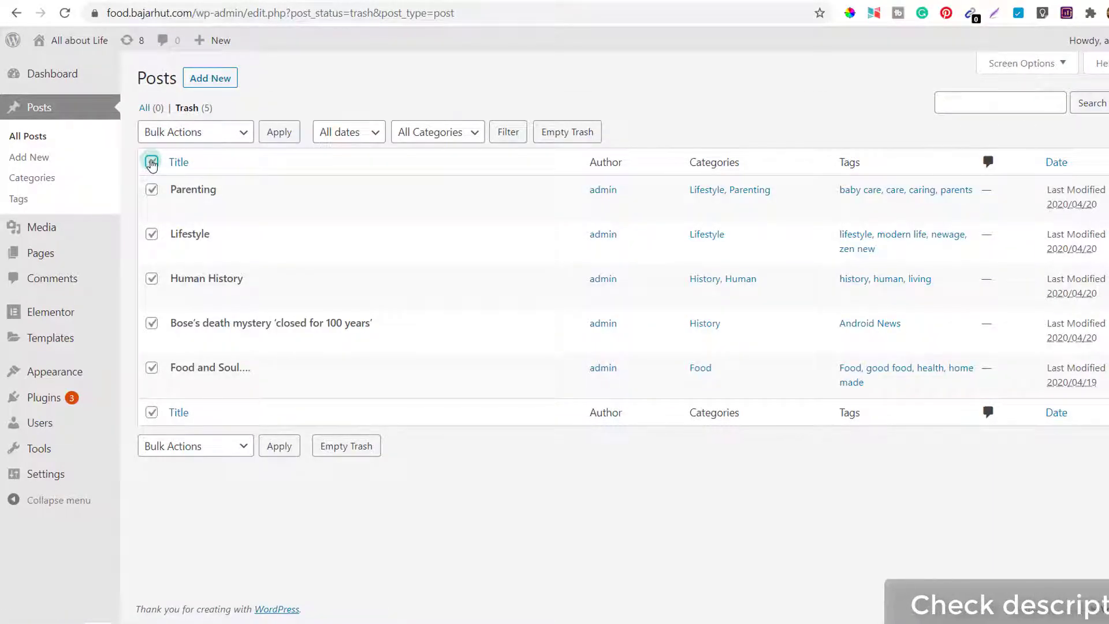
{"action": "left_click", "coordinate": [231, 135]}
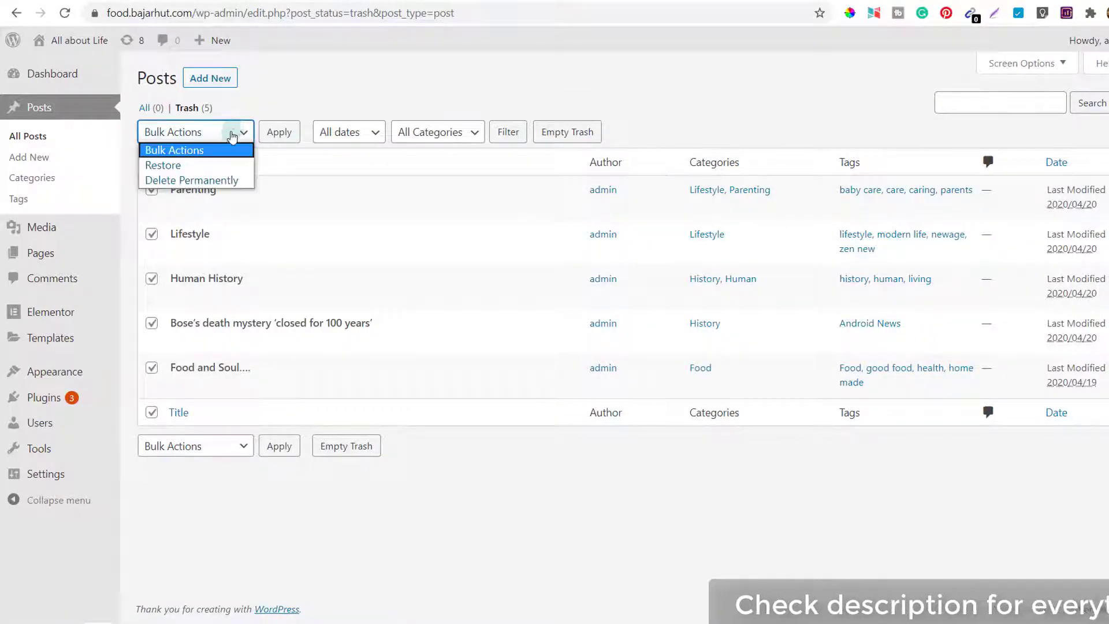
{"action": "left_click", "coordinate": [192, 179]}
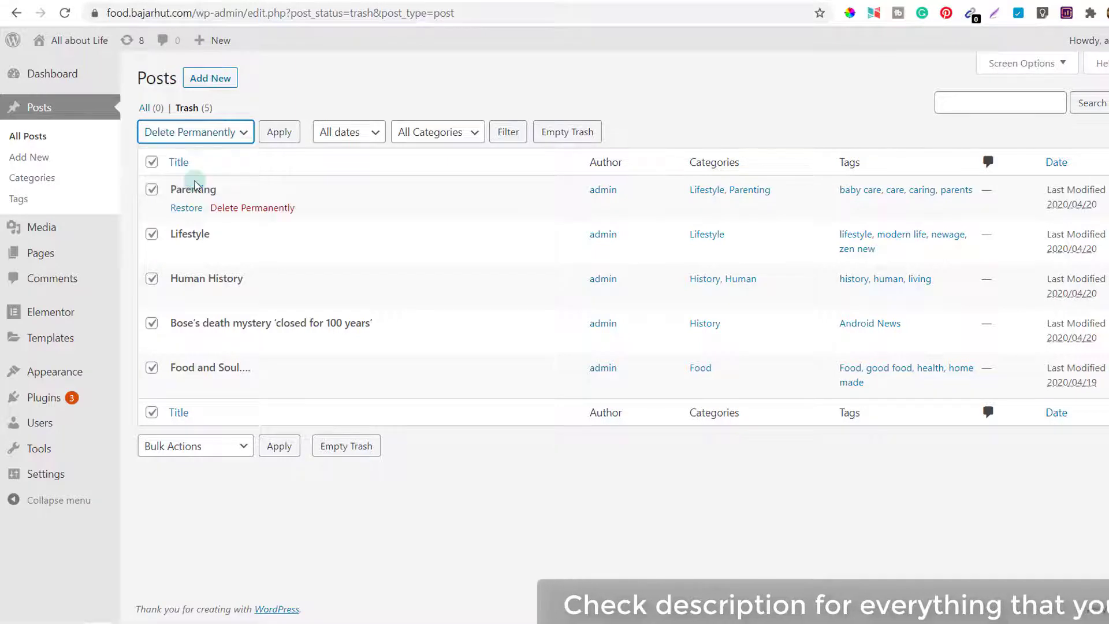
{"action": "left_click", "coordinate": [278, 134]}
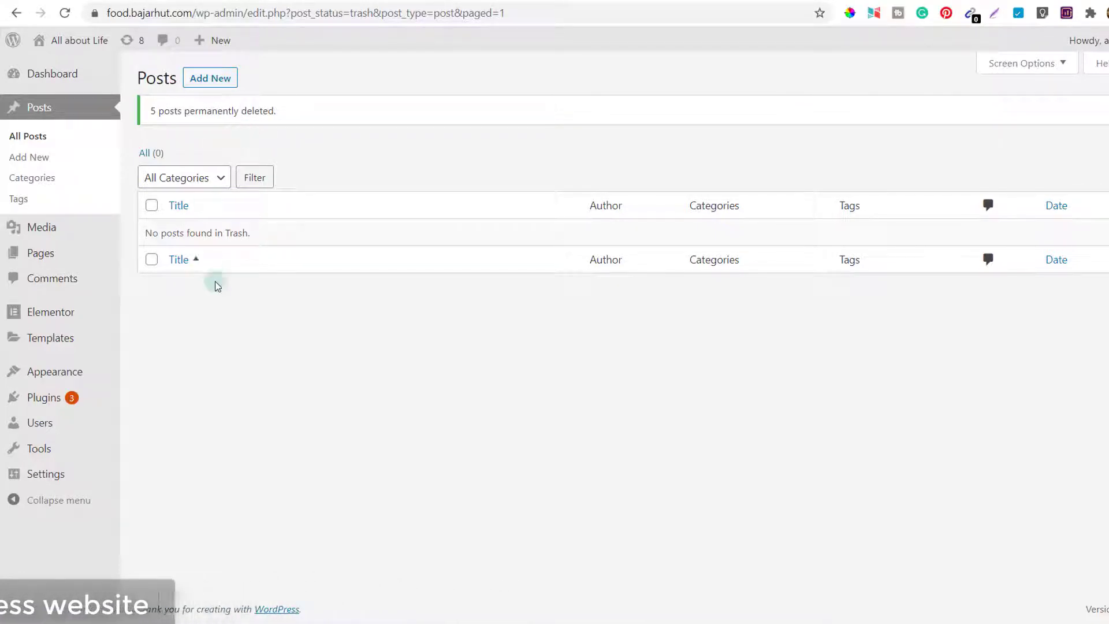
Open the Media Library and switch it to grid view.
{"action": "mouse_move", "coordinate": [51, 231]}
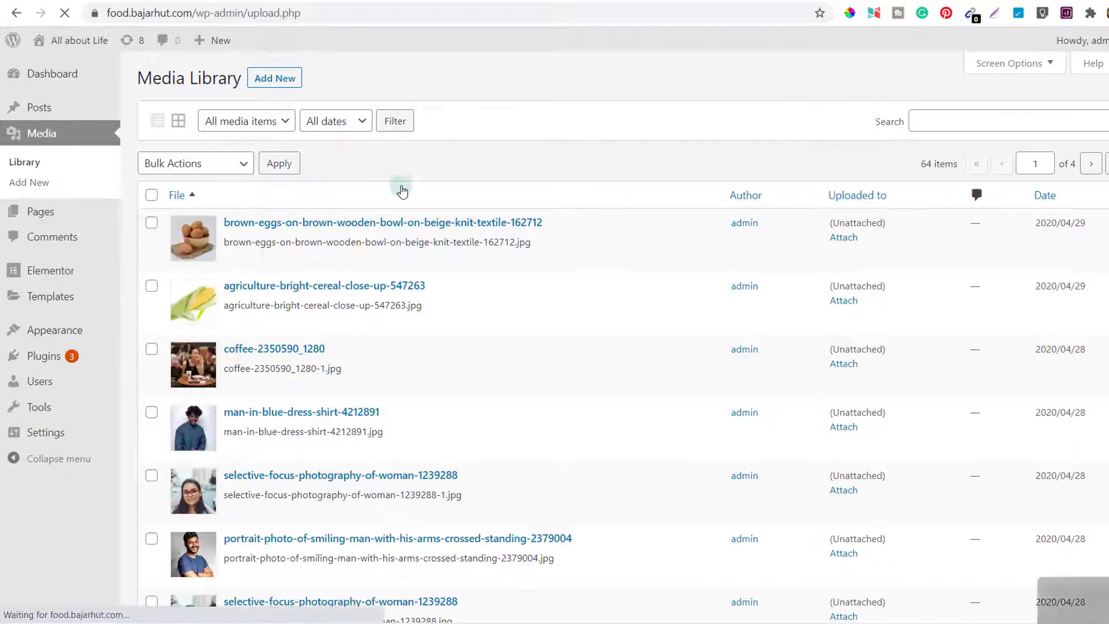
{"action": "scroll", "coordinate": [445, 374], "scroll_direction": "down", "scroll_amount": 10}
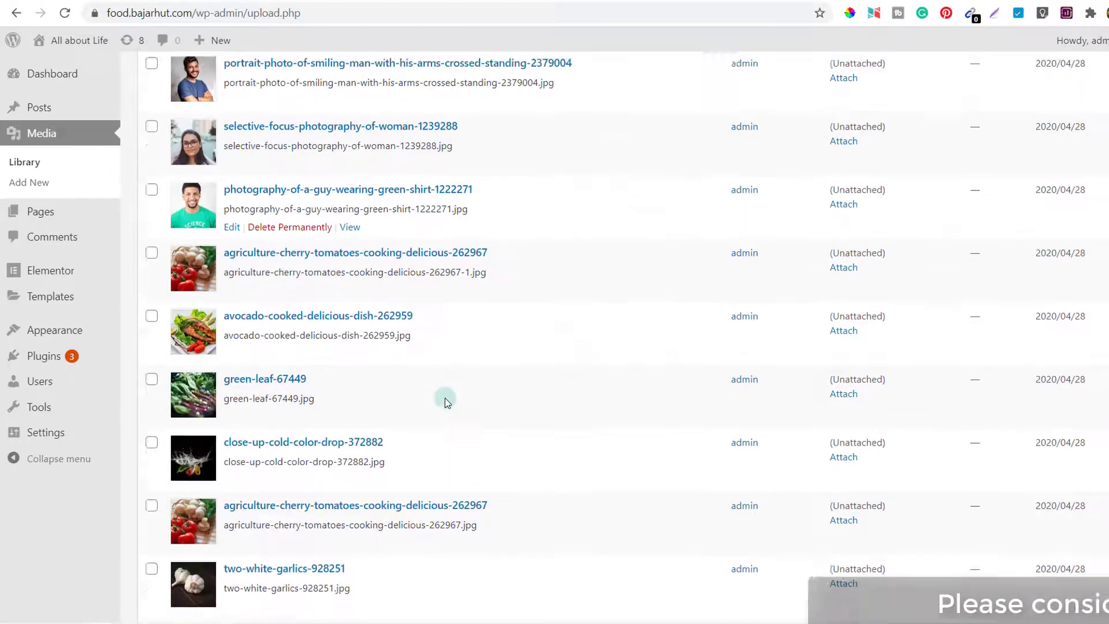
{"action": "scroll", "coordinate": [442, 399], "scroll_direction": "down", "scroll_amount": 3}
{"action": "scroll", "coordinate": [442, 399], "scroll_direction": "up", "scroll_amount": 15}
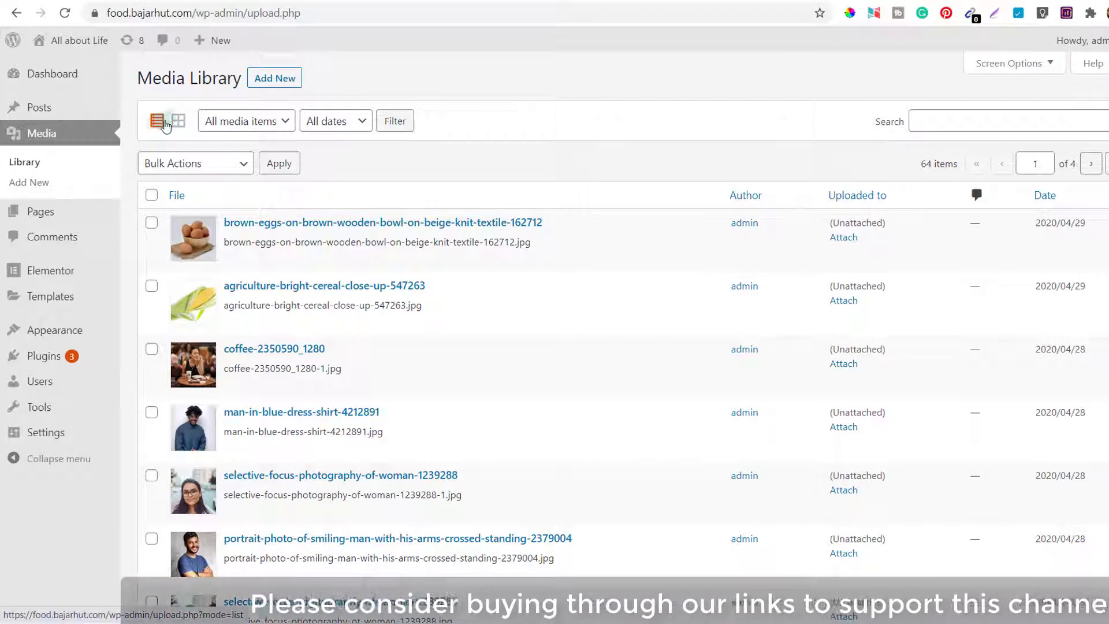
{"action": "left_click", "coordinate": [179, 121]}
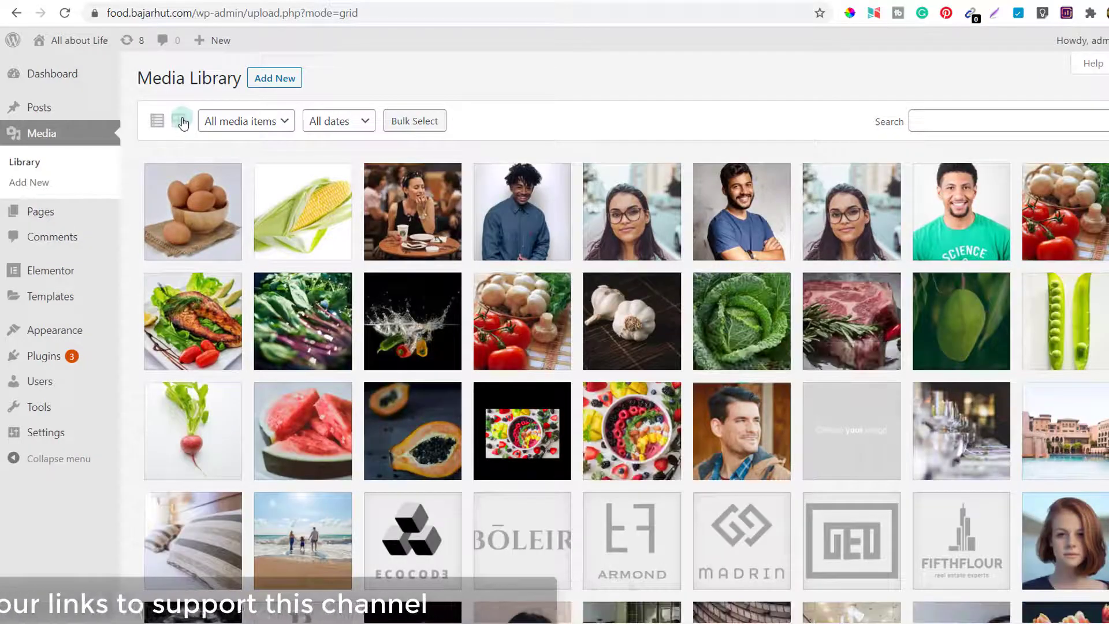
Permanently delete the brown eggs photo, then return the library to list view.
{"action": "scroll", "coordinate": [409, 290], "scroll_direction": "down", "scroll_amount": 4}
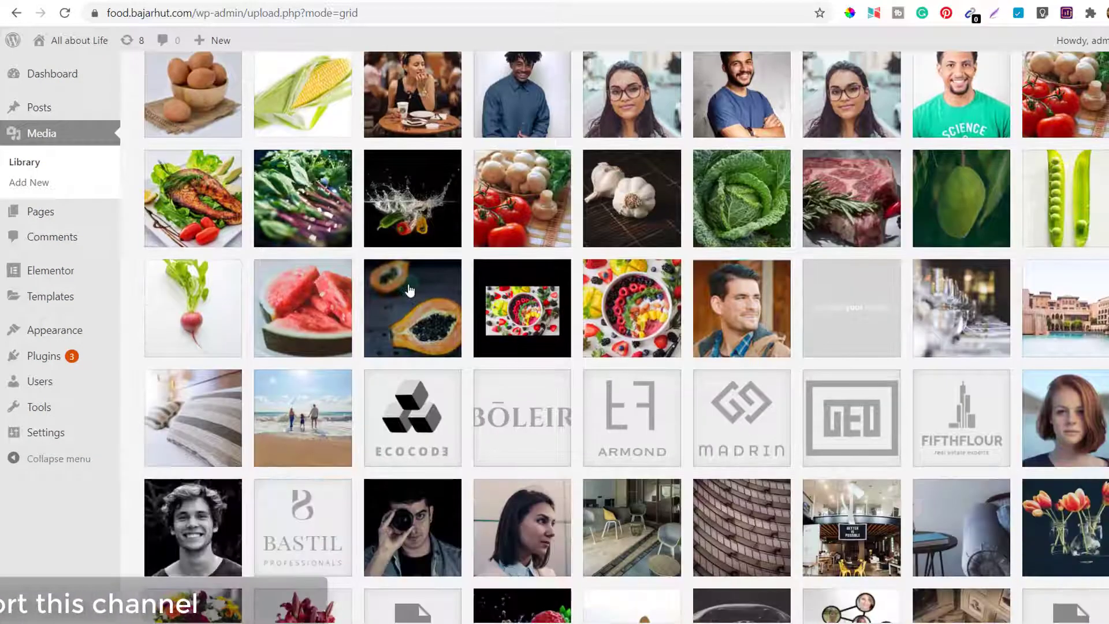
{"action": "scroll", "coordinate": [409, 289], "scroll_direction": "down", "scroll_amount": 3}
{"action": "scroll", "coordinate": [409, 288], "scroll_direction": "up", "scroll_amount": 5}
{"action": "scroll", "coordinate": [409, 290], "scroll_direction": "up", "scroll_amount": 3}
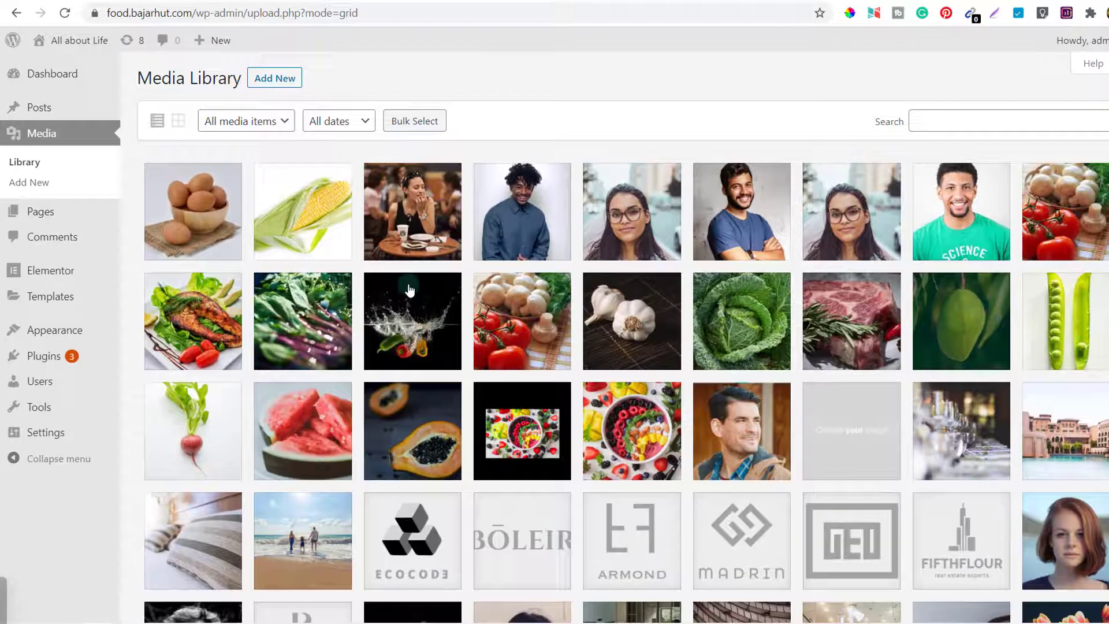
{"action": "left_click", "coordinate": [286, 125]}
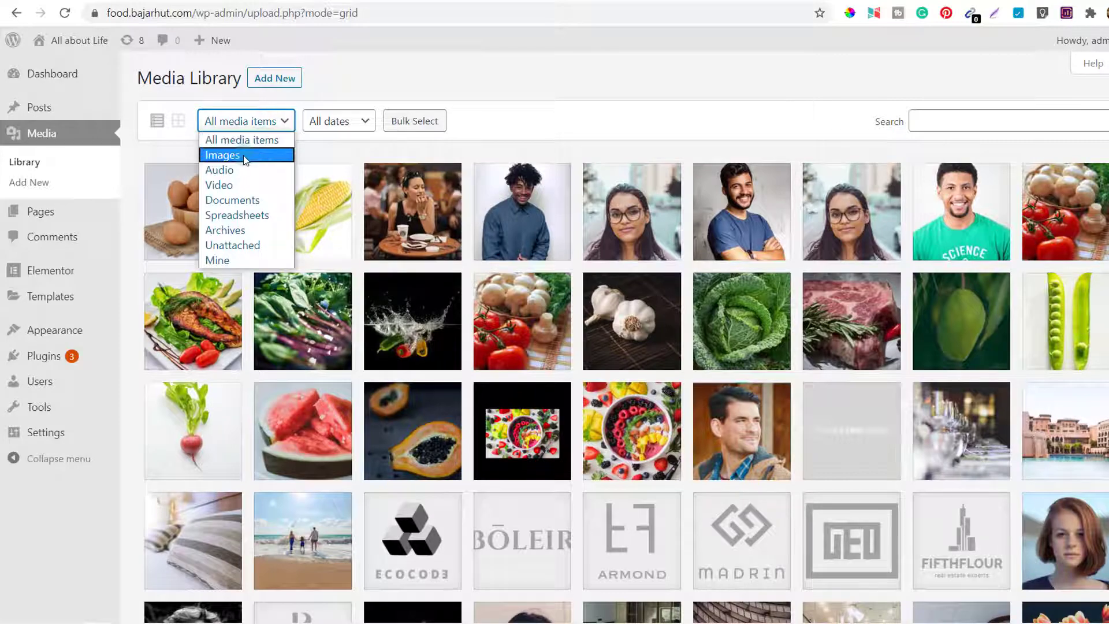
{"action": "left_click", "coordinate": [180, 198]}
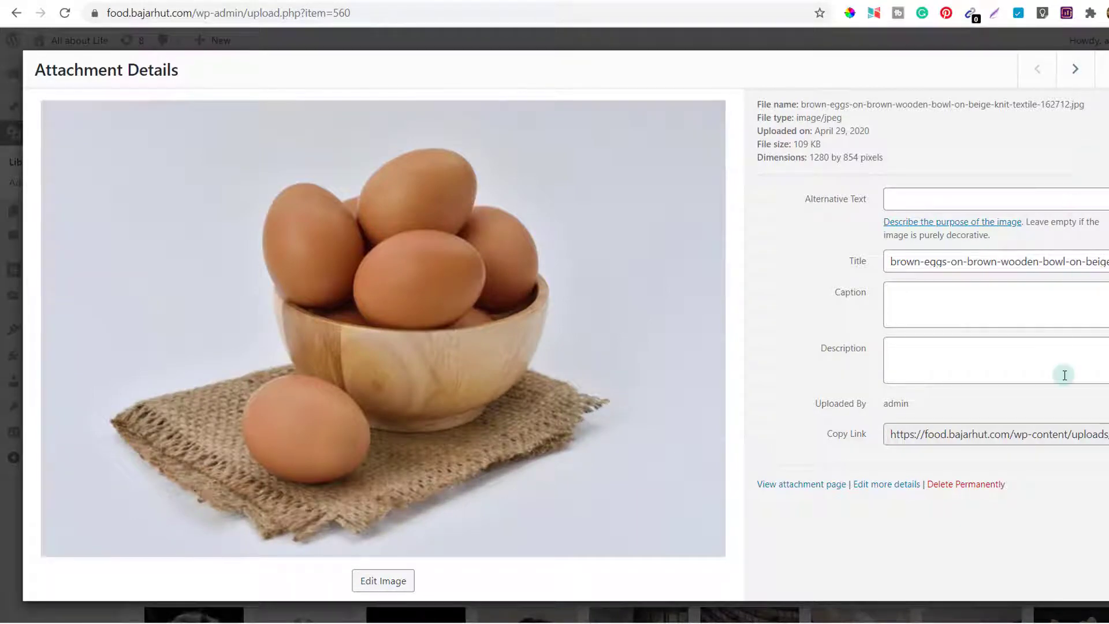
{"action": "left_click", "coordinate": [954, 485]}
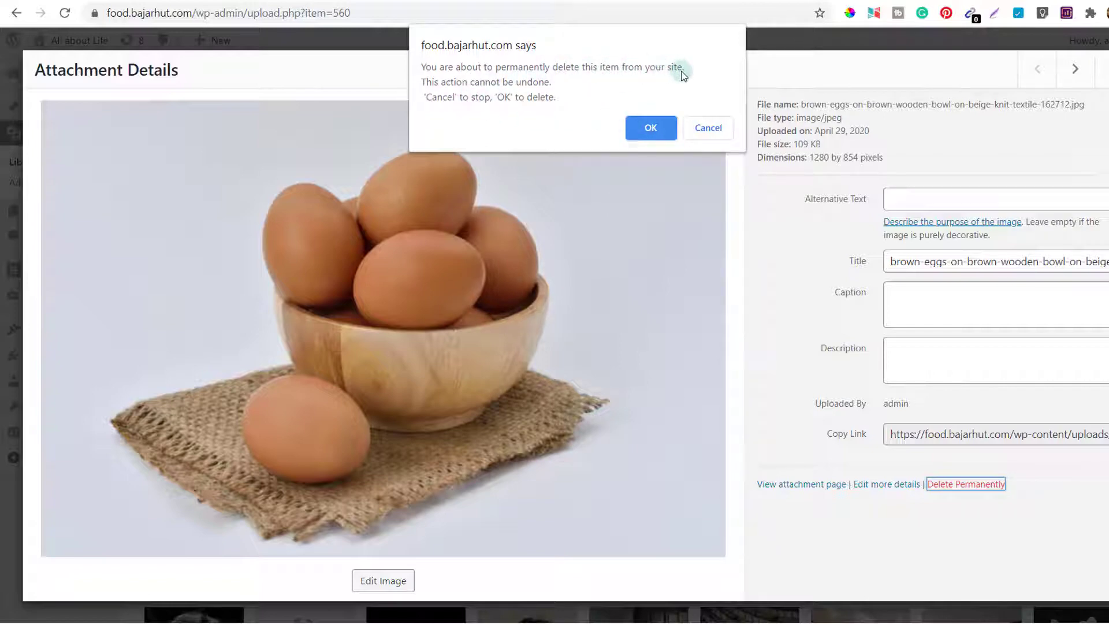
{"action": "left_click", "coordinate": [655, 133]}
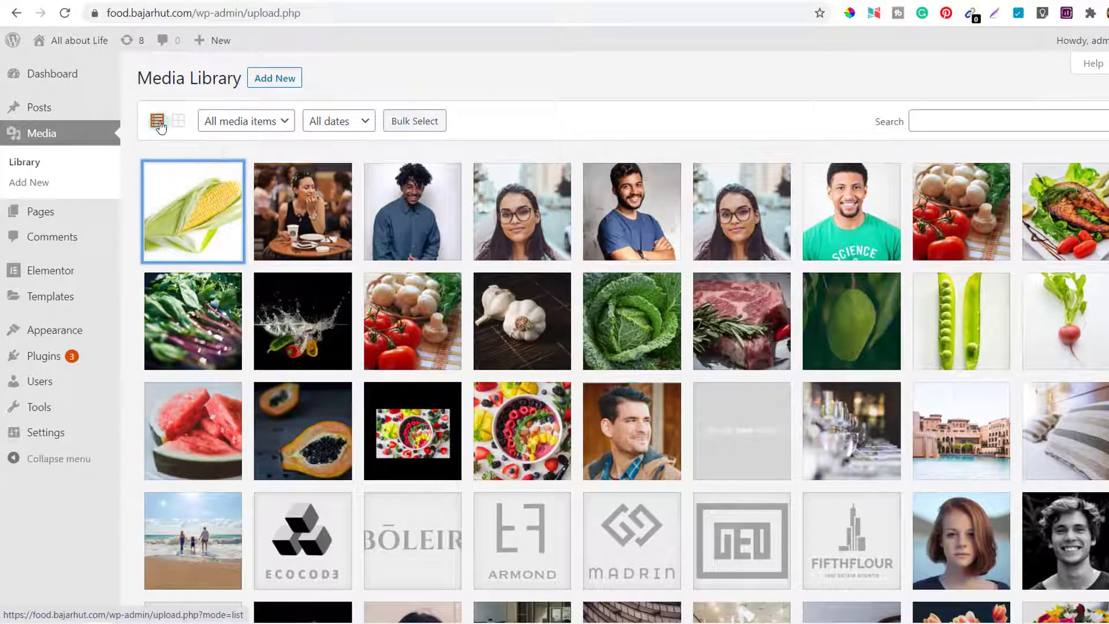
{"action": "left_click", "coordinate": [157, 122]}
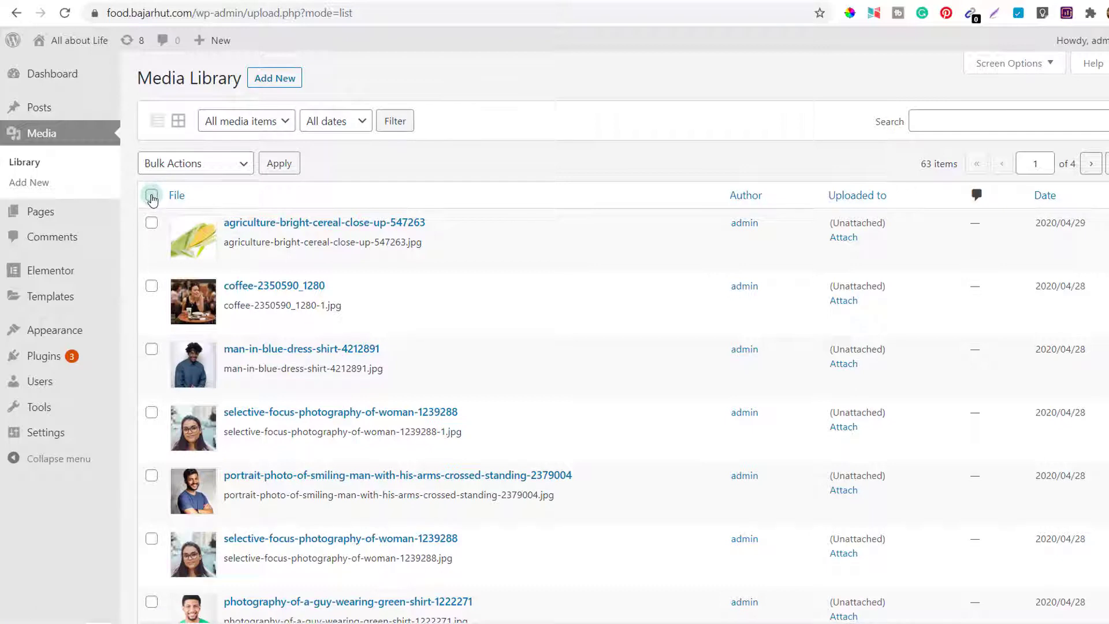
Permanently delete the first page of selected media files.
{"action": "left_click", "coordinate": [213, 166]}
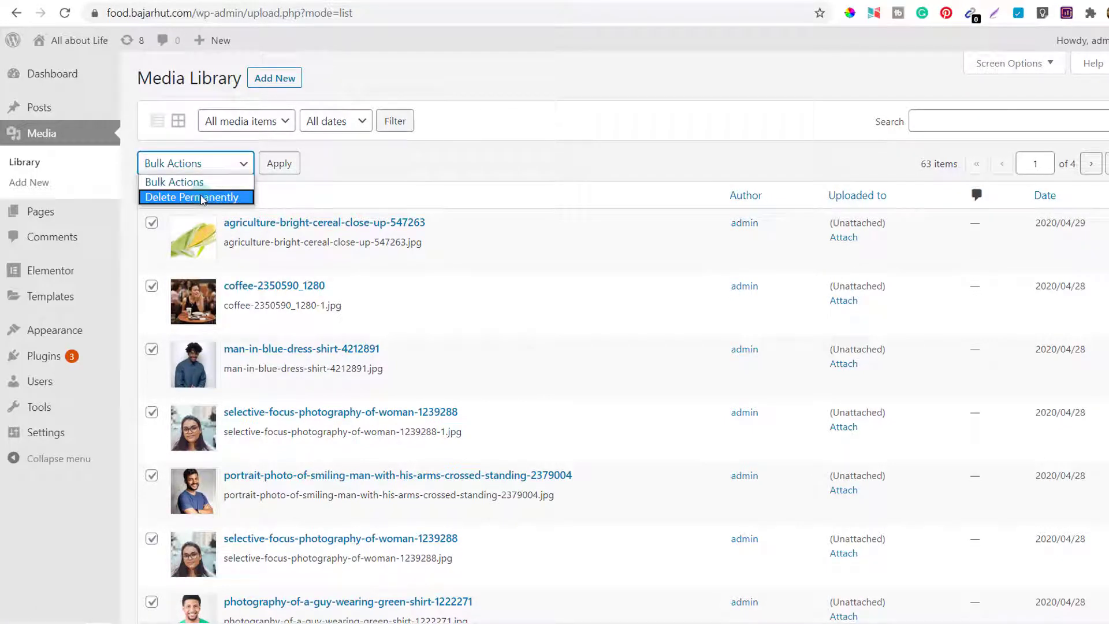
{"action": "left_click", "coordinate": [201, 198]}
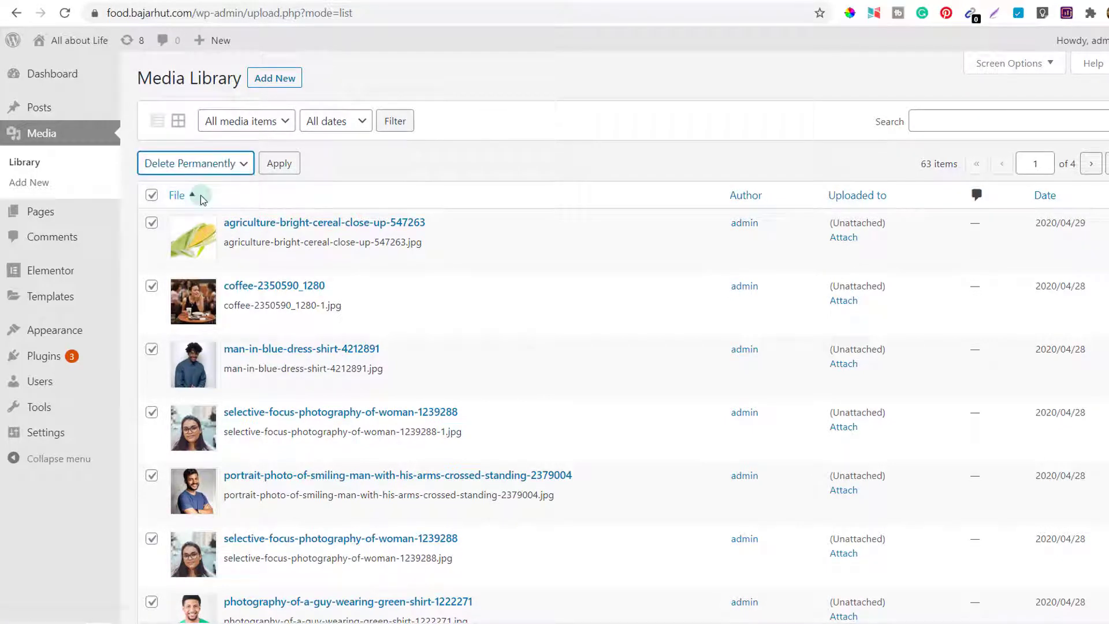
{"action": "left_click", "coordinate": [280, 165]}
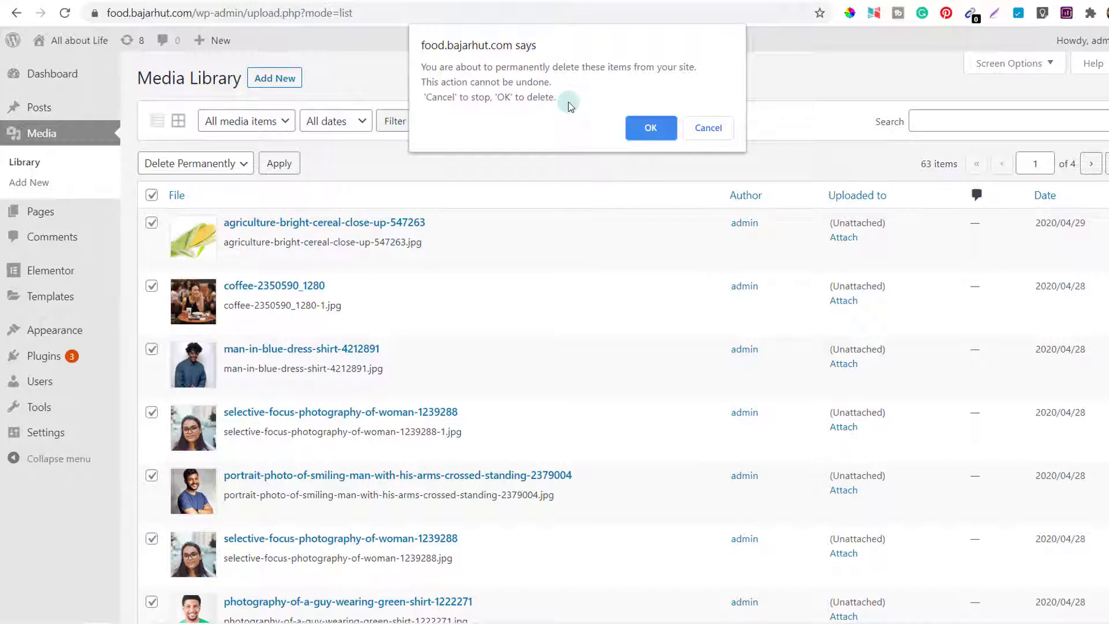
{"action": "left_click", "coordinate": [651, 130]}
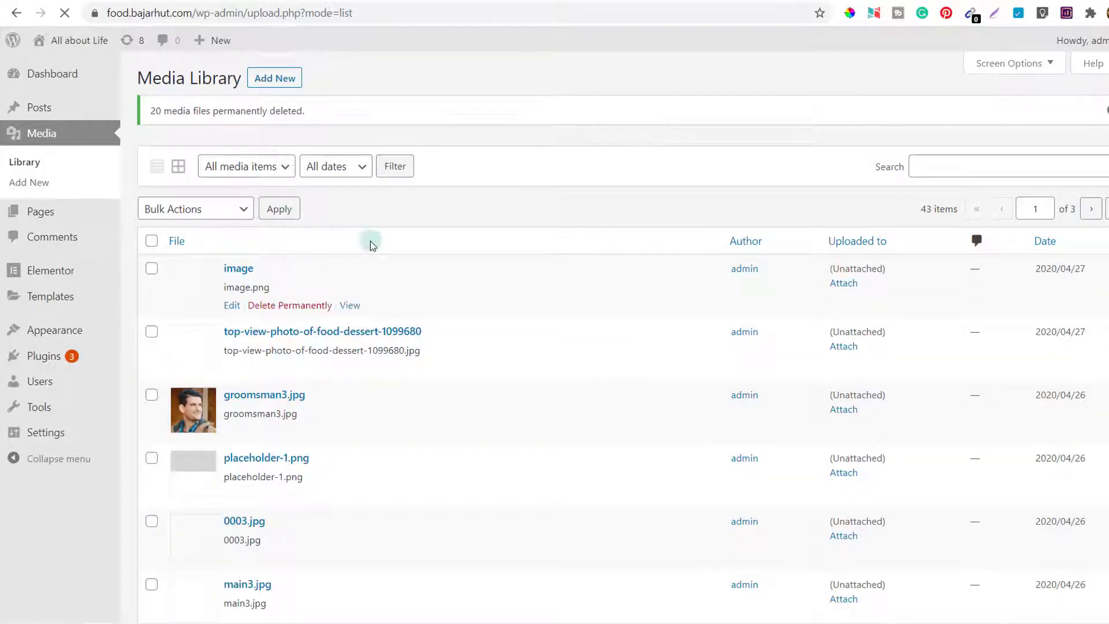
Permanently delete the next page of media files, leaving 23 items.
{"action": "scroll", "coordinate": [370, 245], "scroll_direction": "down", "scroll_amount": 5}
{"action": "scroll", "coordinate": [371, 245], "scroll_direction": "up", "scroll_amount": 5}
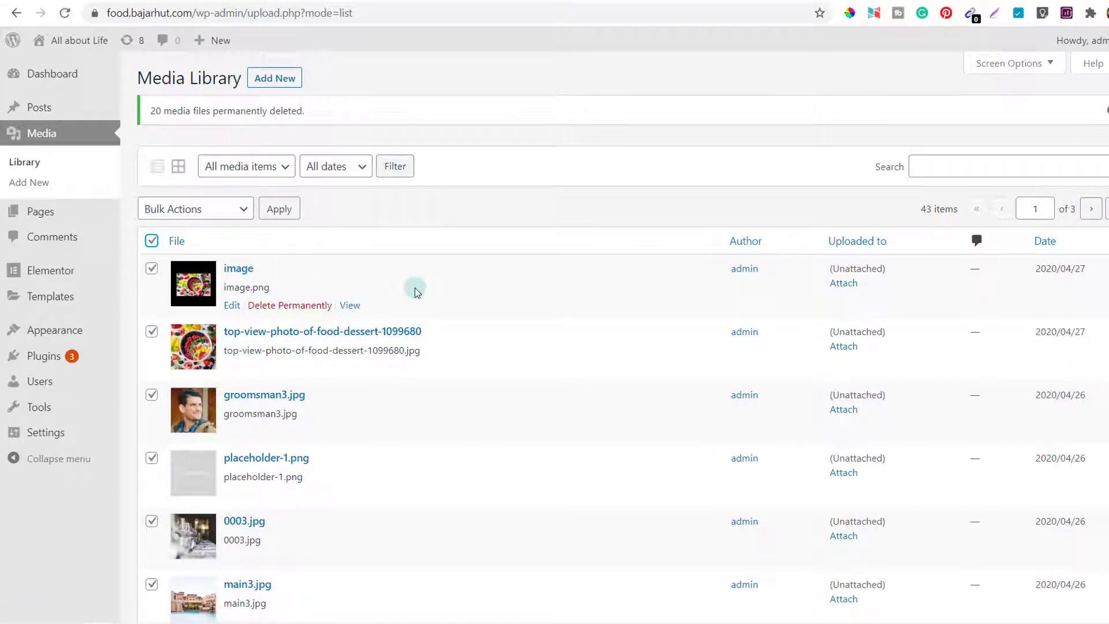
{"action": "left_click", "coordinate": [197, 209]}
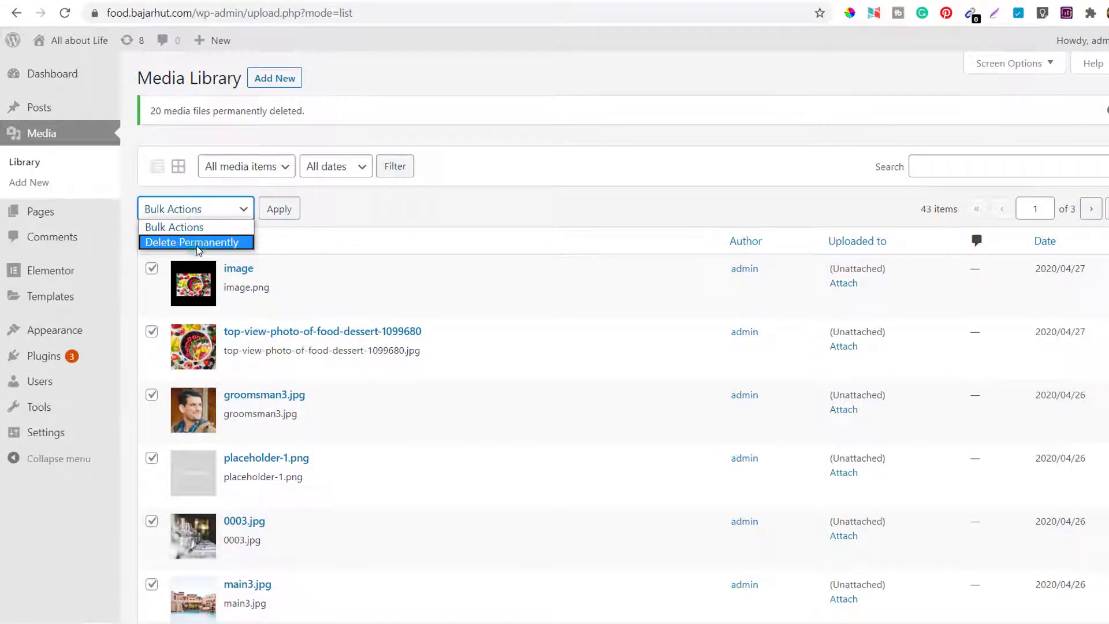
{"action": "left_click", "coordinate": [197, 242]}
{"action": "left_click", "coordinate": [287, 208]}
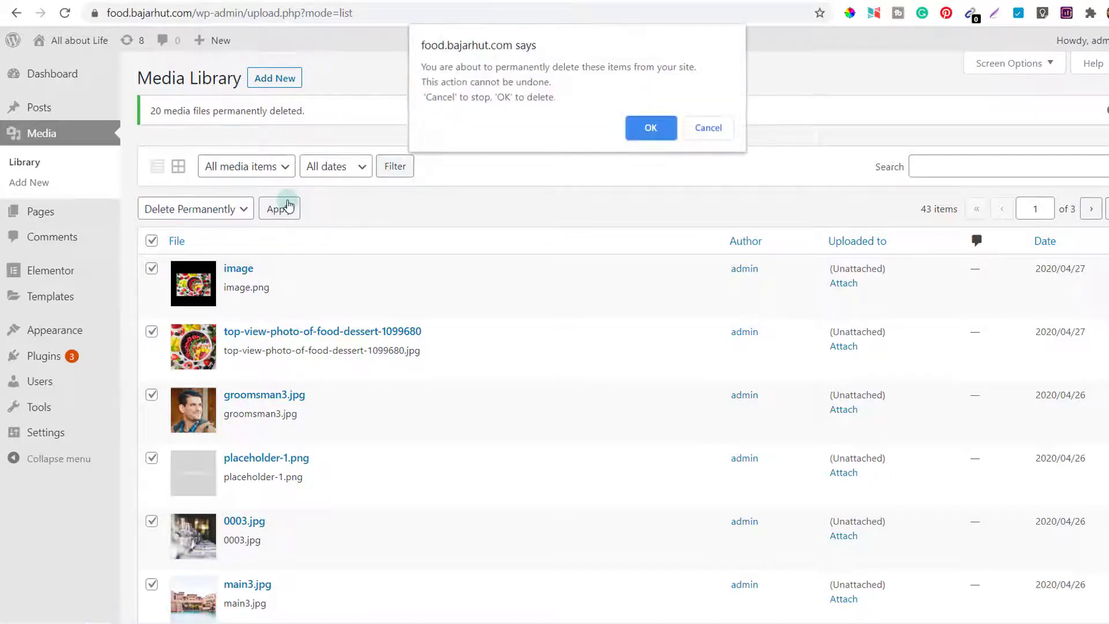
{"action": "left_click", "coordinate": [651, 128]}
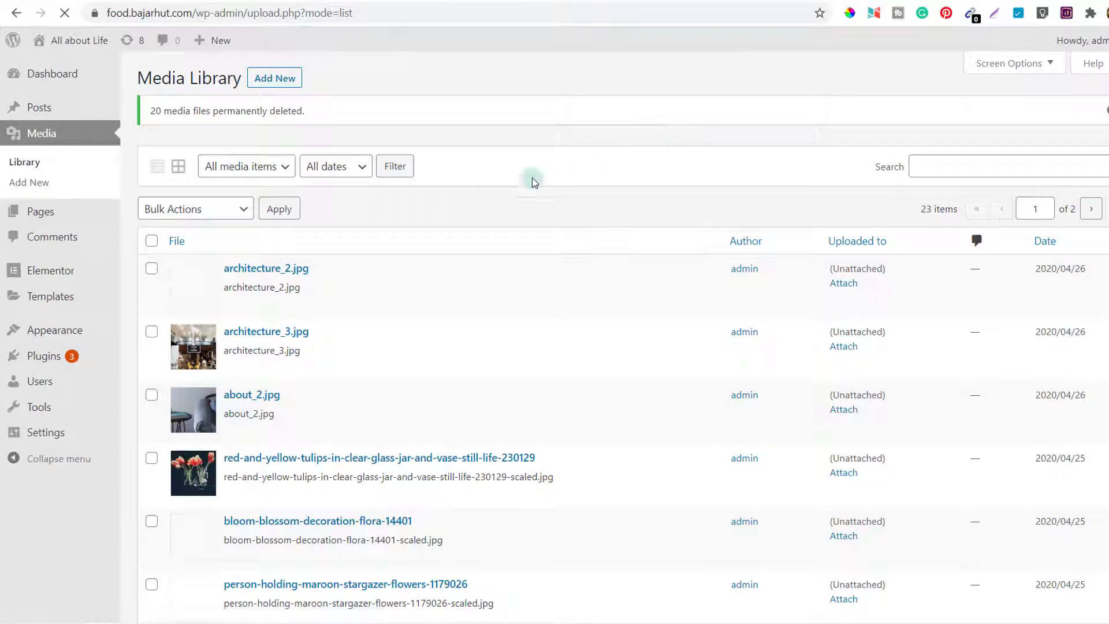
Select every media file on the page and delete them permanently.
{"action": "left_click", "coordinate": [151, 242]}
{"action": "left_click", "coordinate": [208, 209]}
{"action": "left_click", "coordinate": [209, 242]}
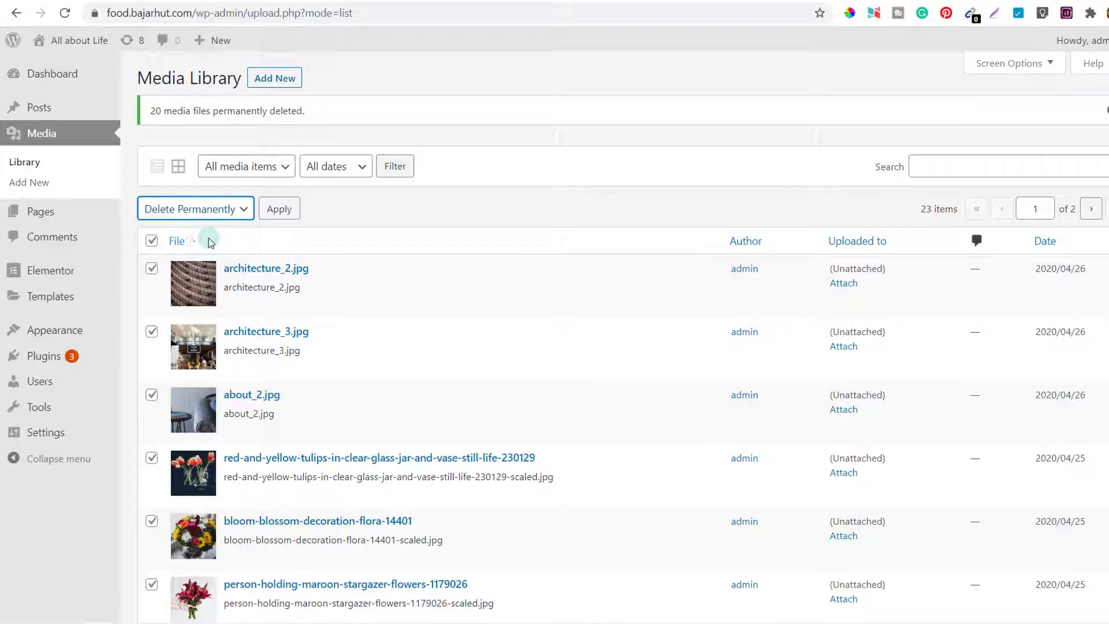
{"action": "left_click", "coordinate": [279, 210]}
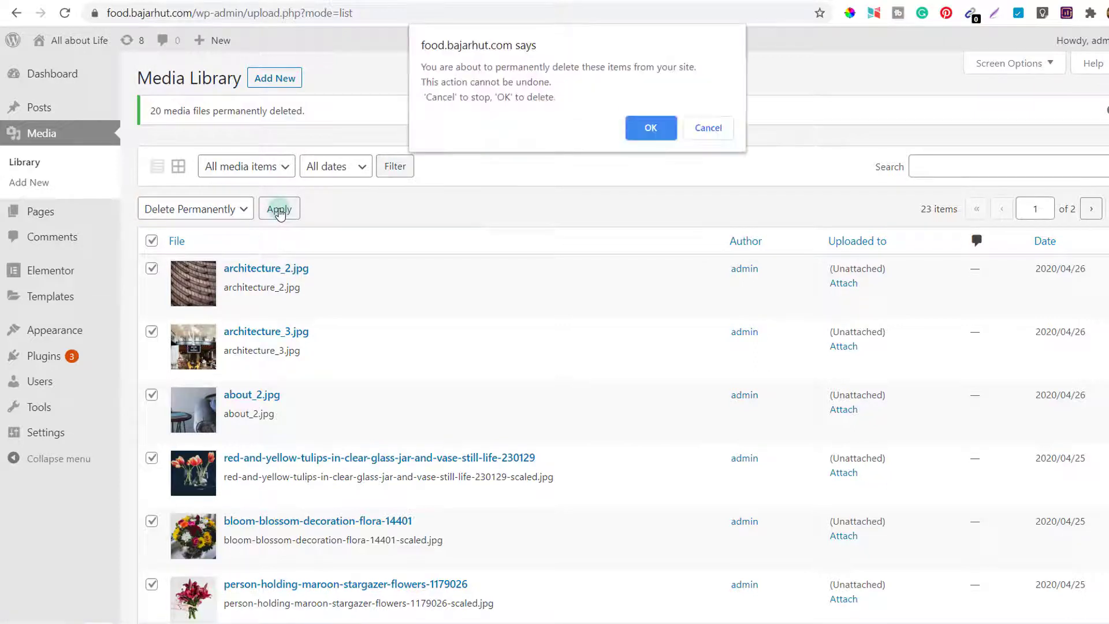
{"action": "left_click", "coordinate": [651, 130]}
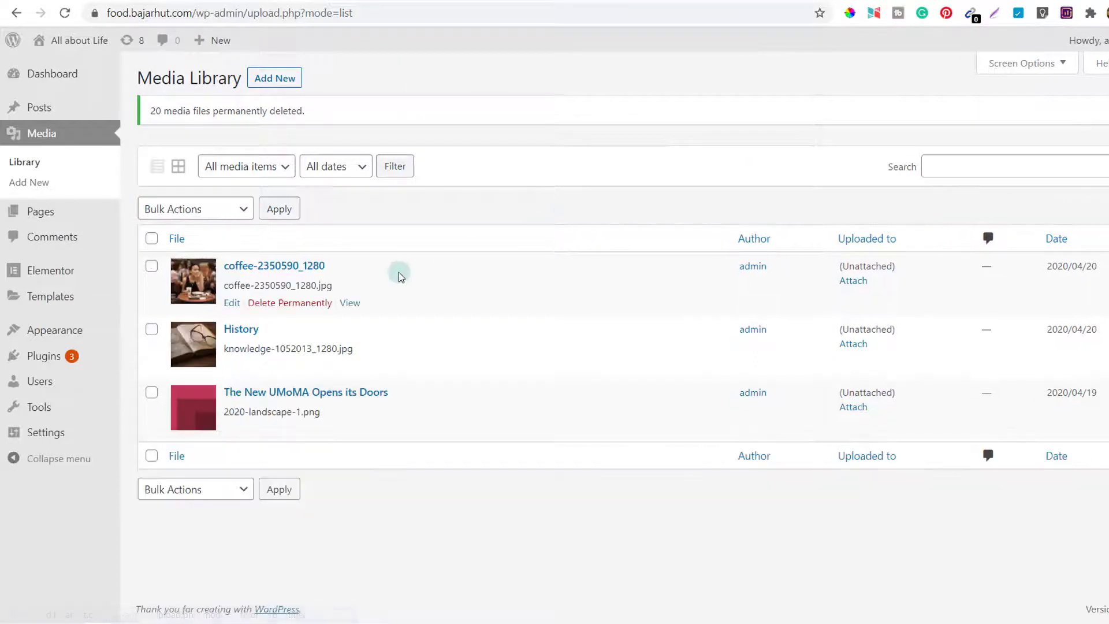
Permanently delete the last three media files, leaving no media at all.
{"action": "left_click", "coordinate": [153, 241]}
{"action": "left_click", "coordinate": [218, 209]}
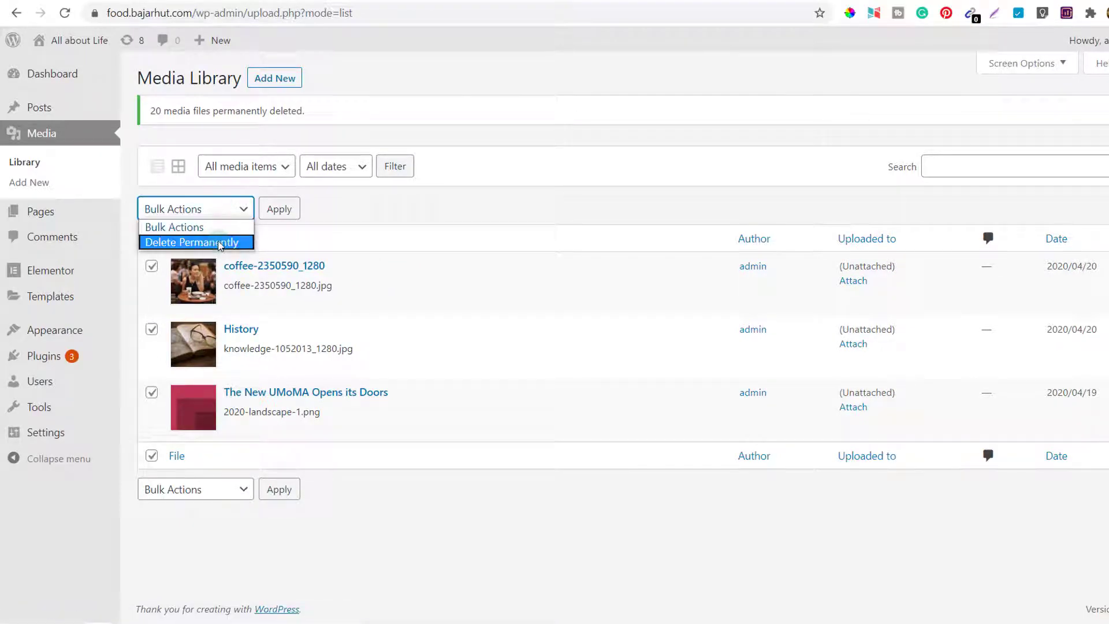
{"action": "left_click", "coordinate": [219, 242]}
{"action": "left_click", "coordinate": [279, 209]}
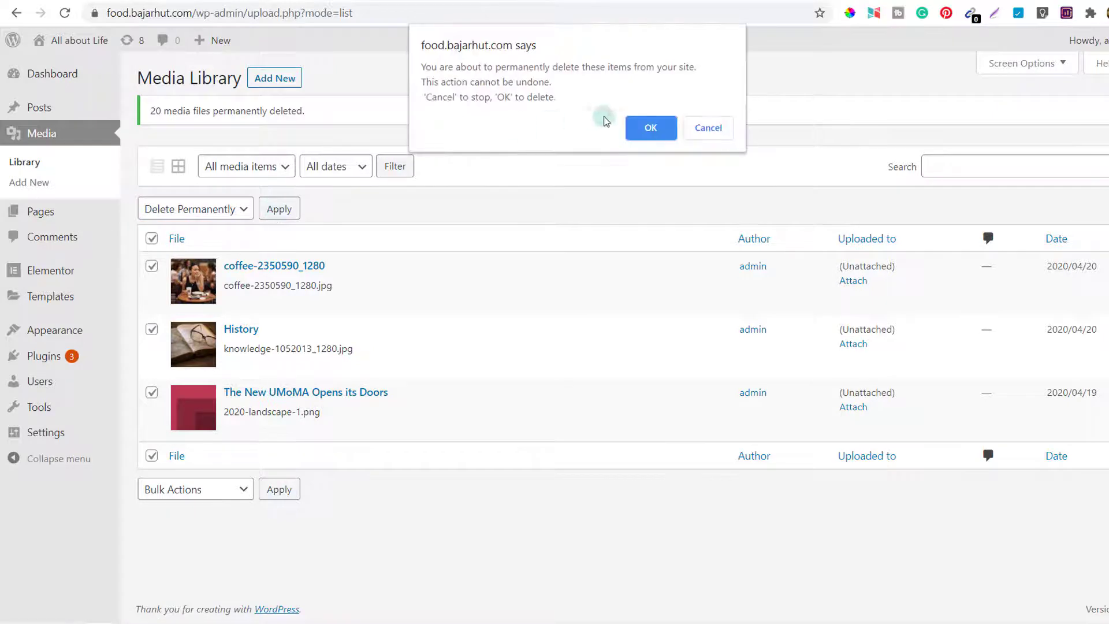
{"action": "left_click", "coordinate": [651, 128]}
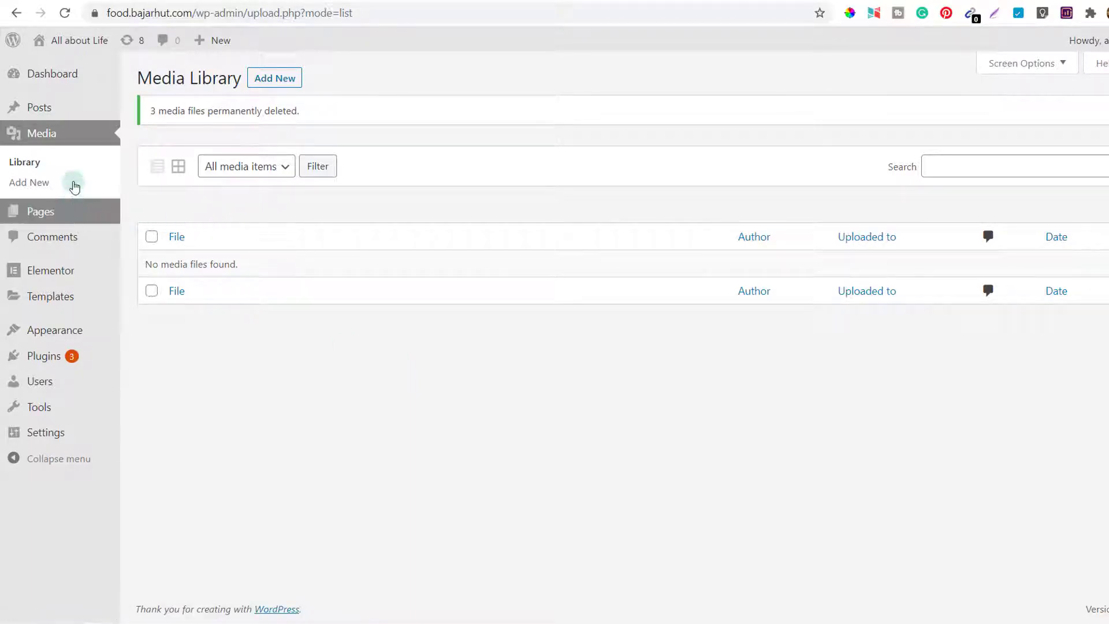
Go to the Plugins page and bulk-deactivate all four installed plugins.
{"action": "left_click", "coordinate": [47, 108]}
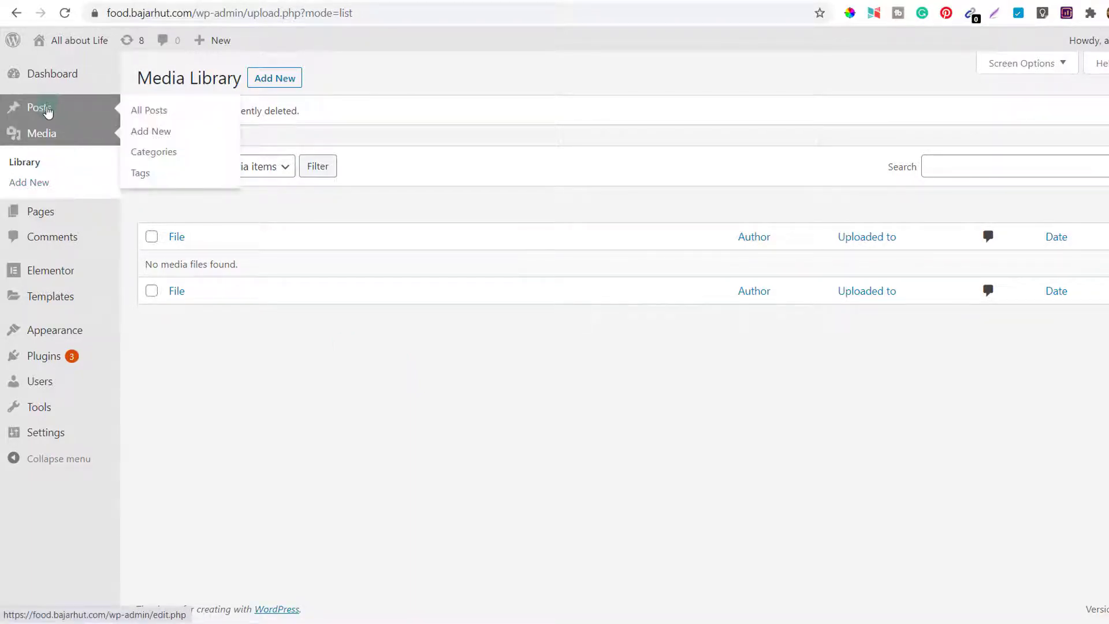
{"action": "mouse_move", "coordinate": [58, 215]}
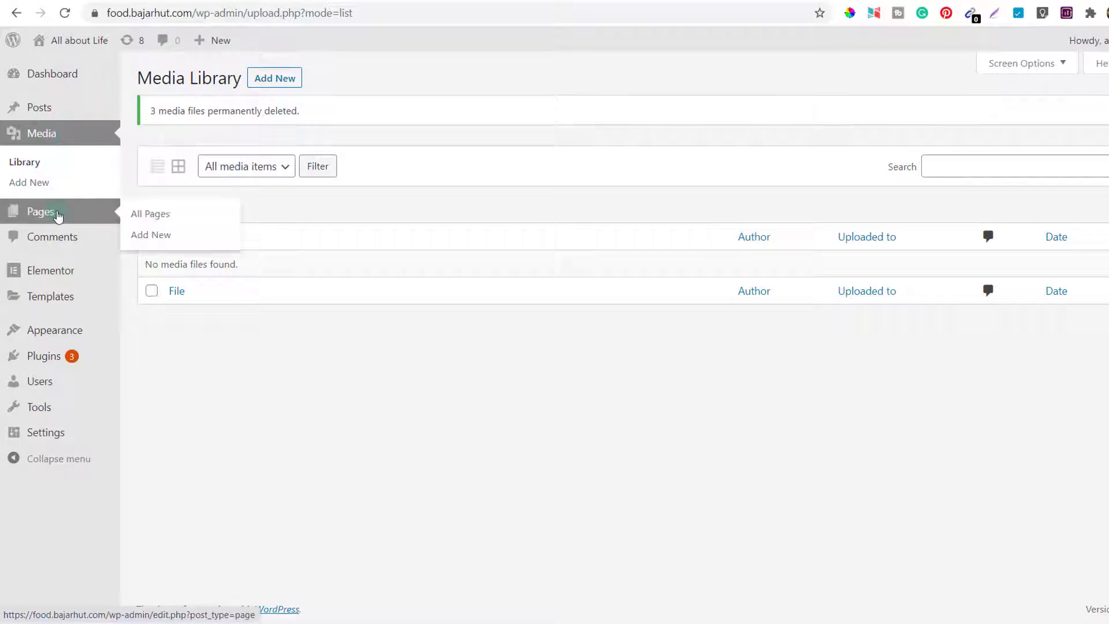
{"action": "left_click", "coordinate": [51, 361]}
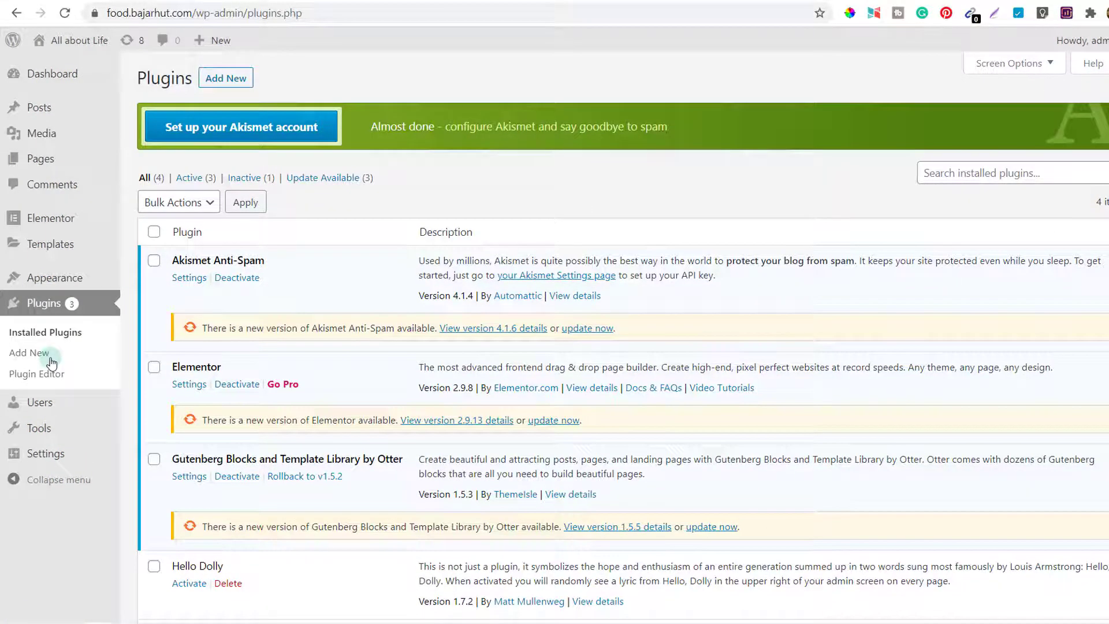
{"action": "scroll", "coordinate": [286, 334], "scroll_direction": "down", "scroll_amount": 2}
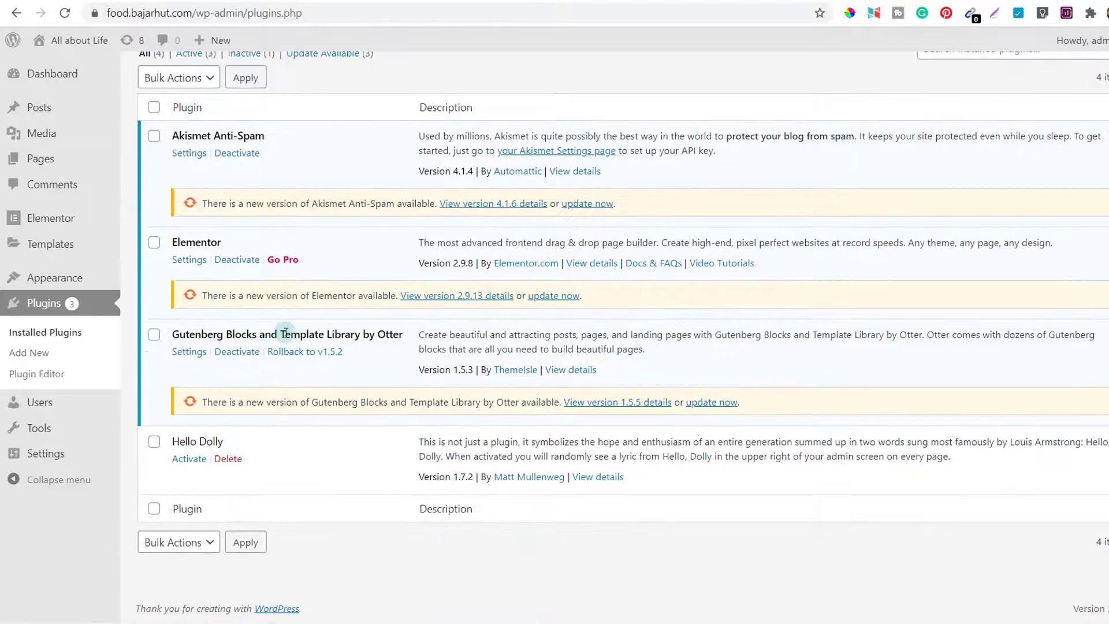
{"action": "scroll", "coordinate": [285, 334], "scroll_direction": "up", "scroll_amount": 2}
{"action": "scroll", "coordinate": [283, 345], "scroll_direction": "down", "scroll_amount": 1}
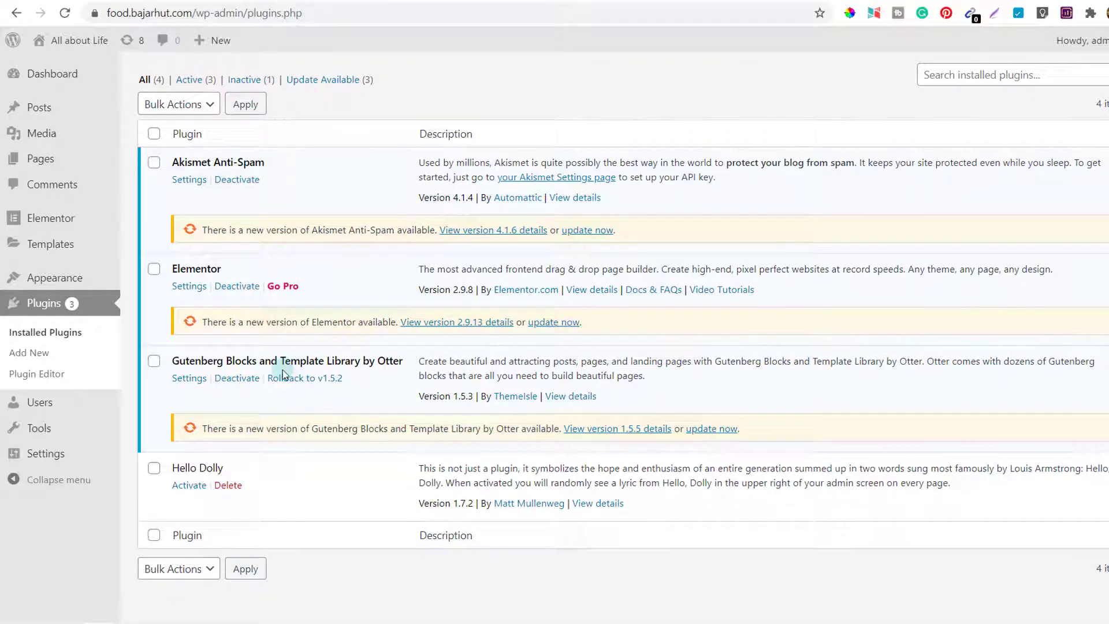
{"action": "scroll", "coordinate": [283, 375], "scroll_direction": "down", "scroll_amount": 1}
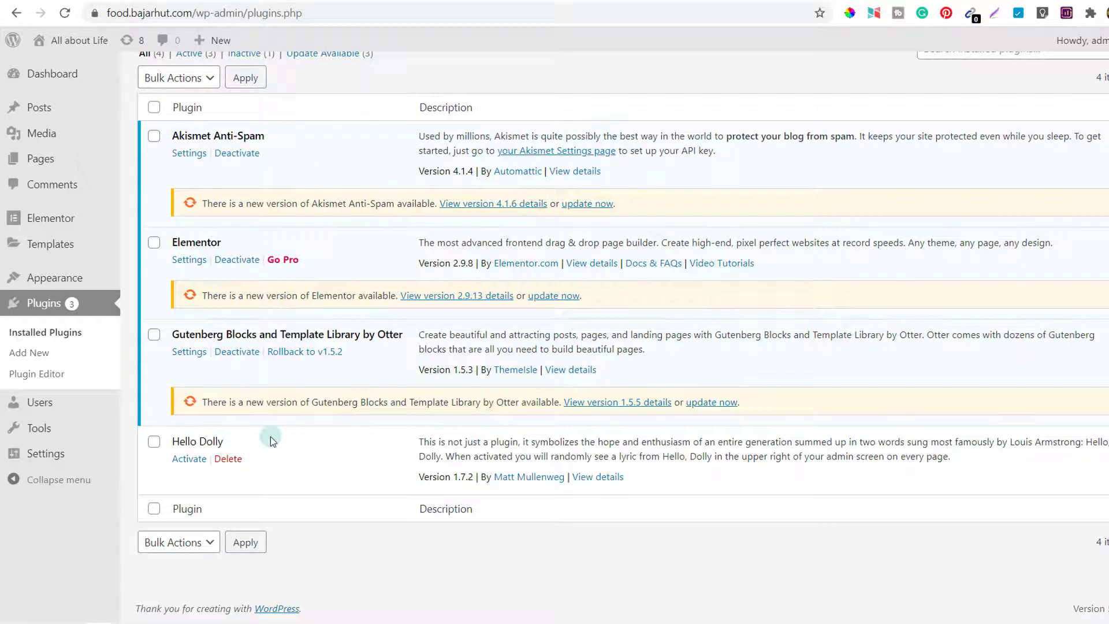
{"action": "scroll", "coordinate": [270, 436], "scroll_direction": "up", "scroll_amount": 1}
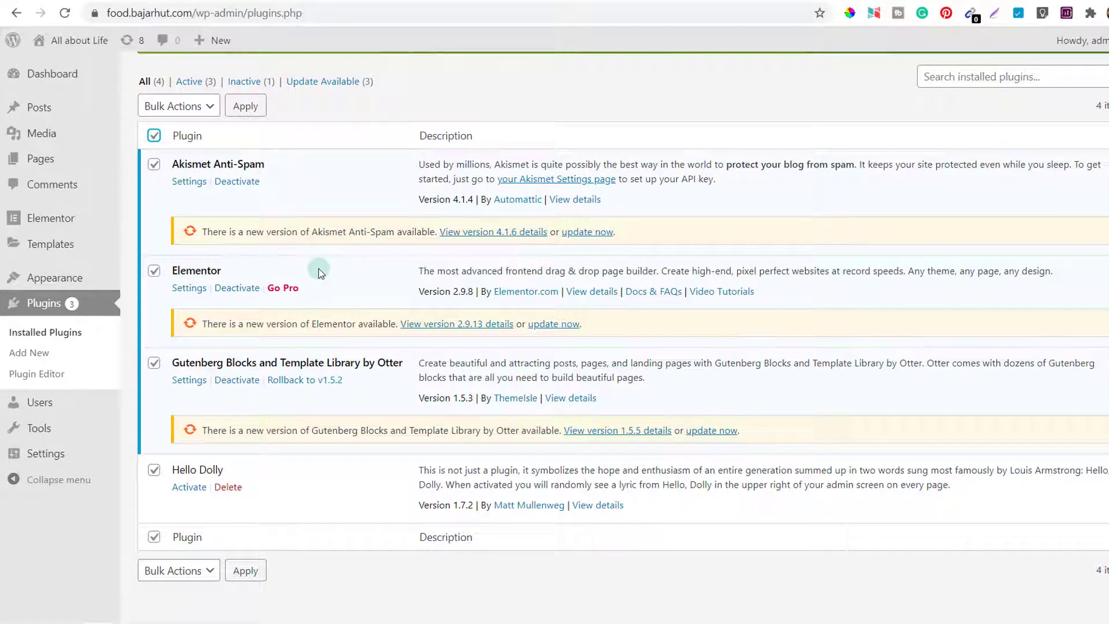
{"action": "scroll", "coordinate": [319, 272], "scroll_direction": "up", "scroll_amount": 2}
{"action": "left_click", "coordinate": [179, 183]}
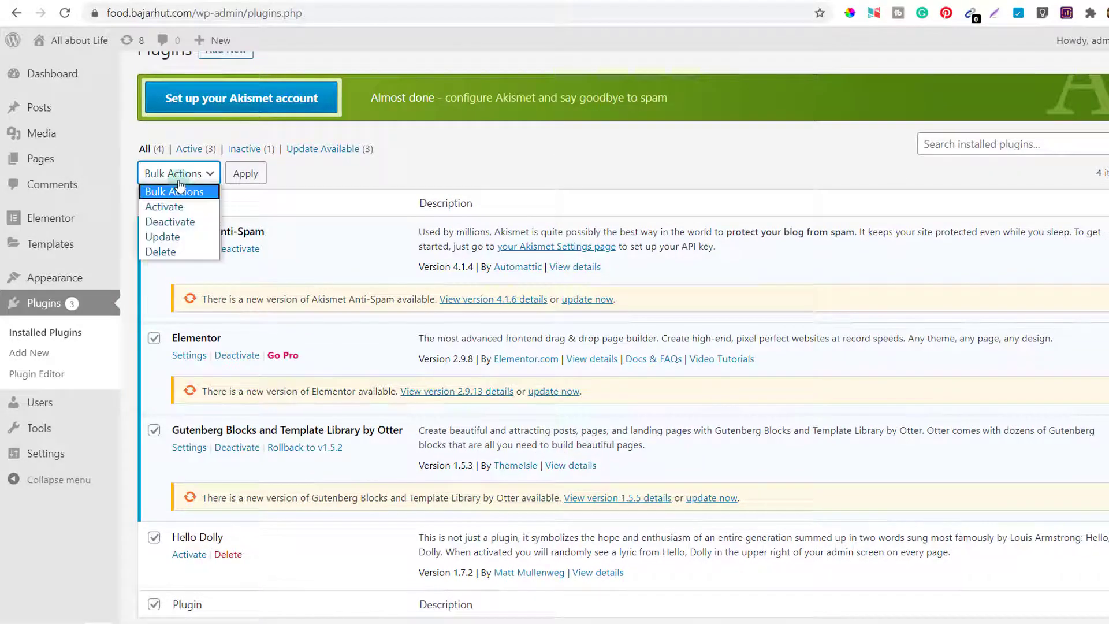
{"action": "left_click", "coordinate": [182, 223]}
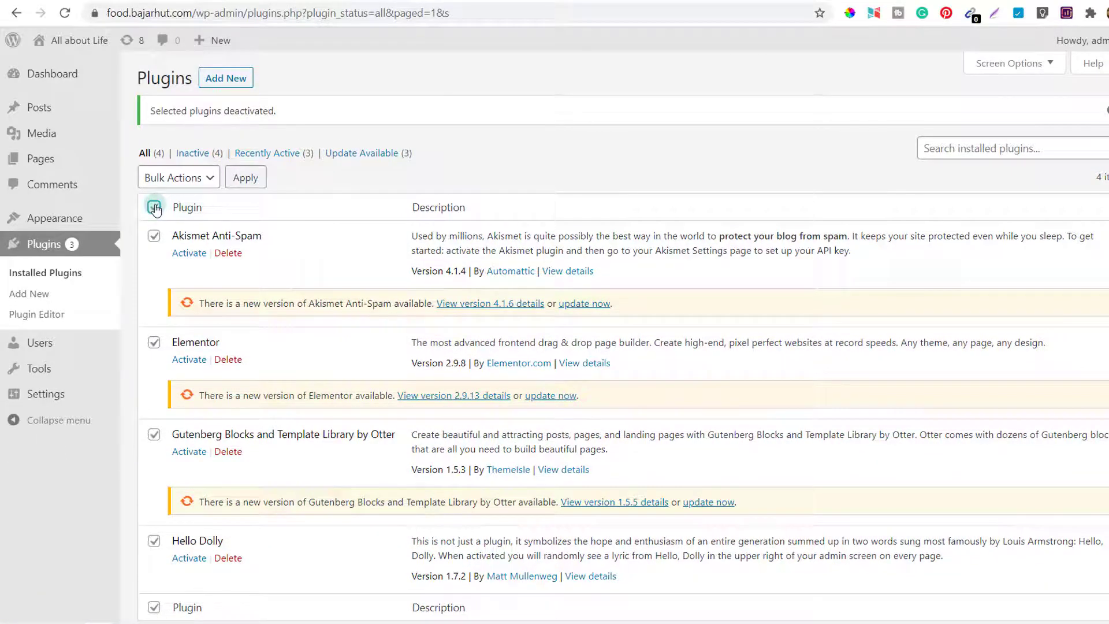
Bulk-delete Elementor, Otter, Hello Dolly and the fourth plugin, confirming removal of their data.
{"action": "left_click", "coordinate": [178, 178]}
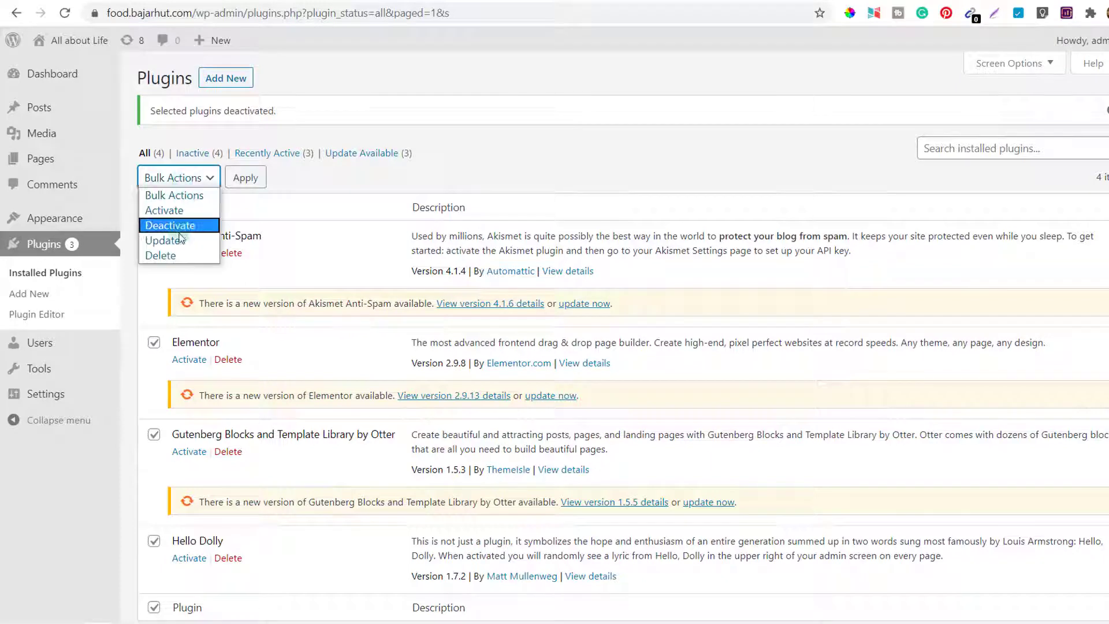
{"action": "left_click", "coordinate": [181, 256]}
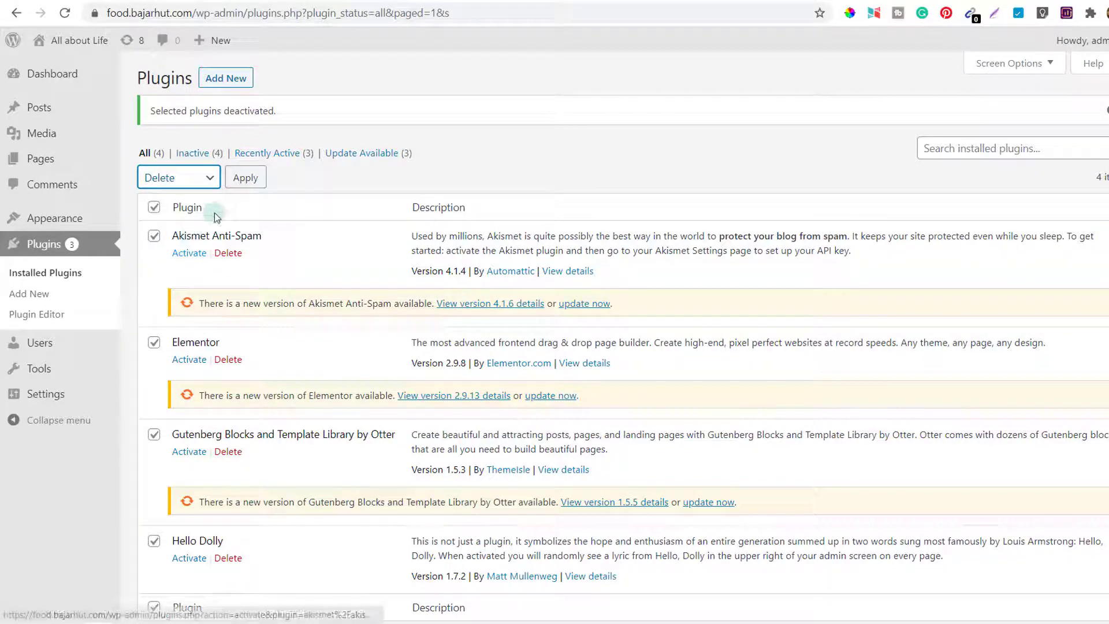
{"action": "left_click", "coordinate": [246, 179]}
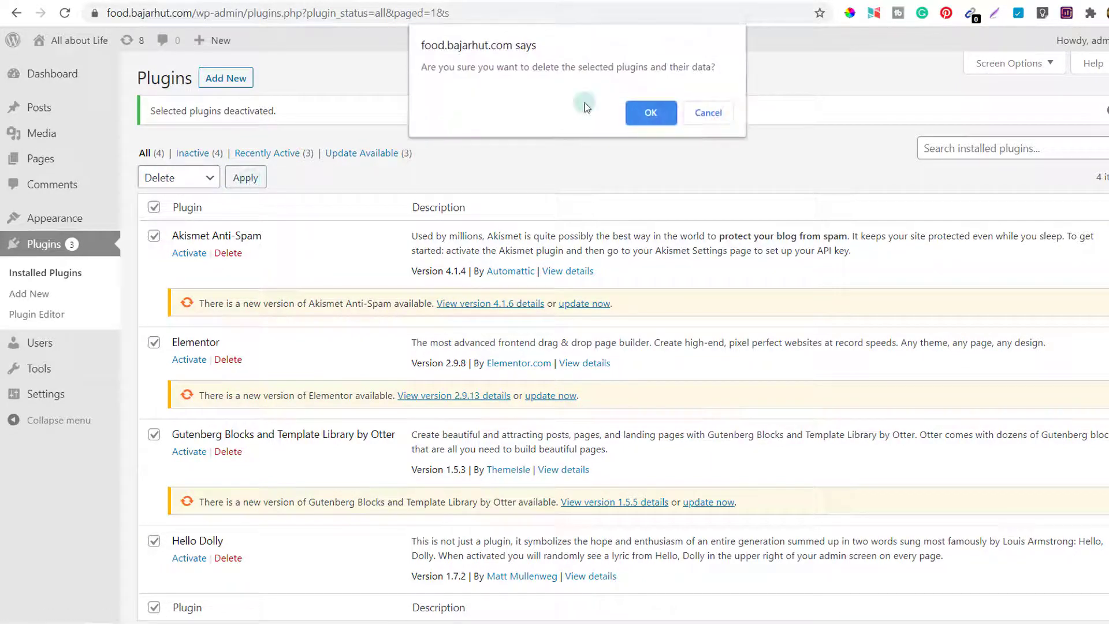
{"action": "left_click", "coordinate": [656, 115]}
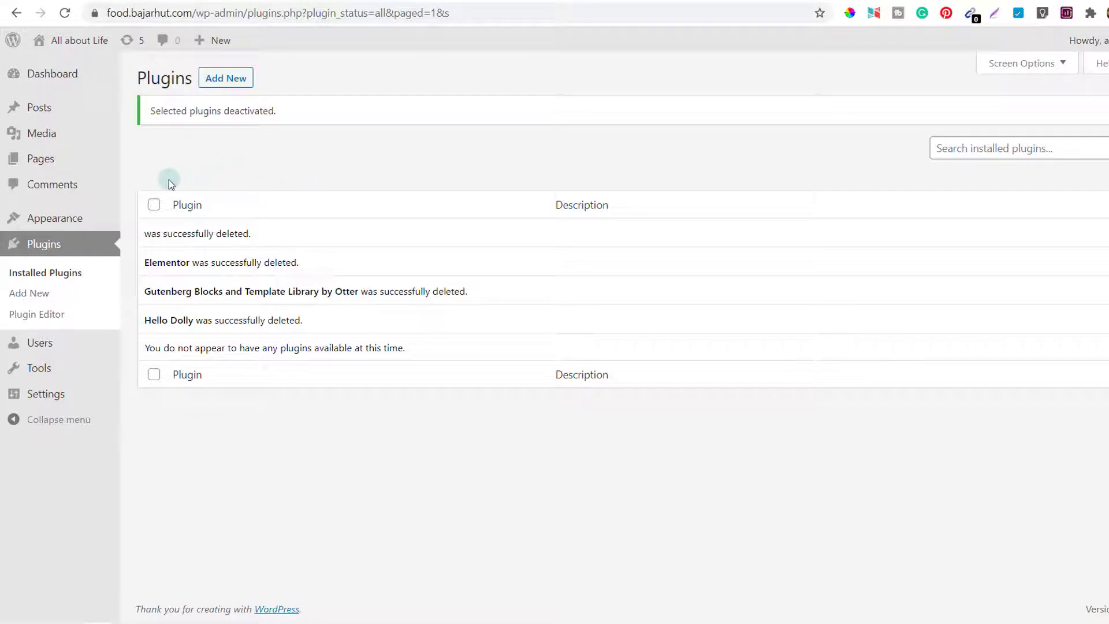
Open Appearance > Themes and browse the eight installed themes, with Neve active.
{"action": "mouse_move", "coordinate": [60, 224]}
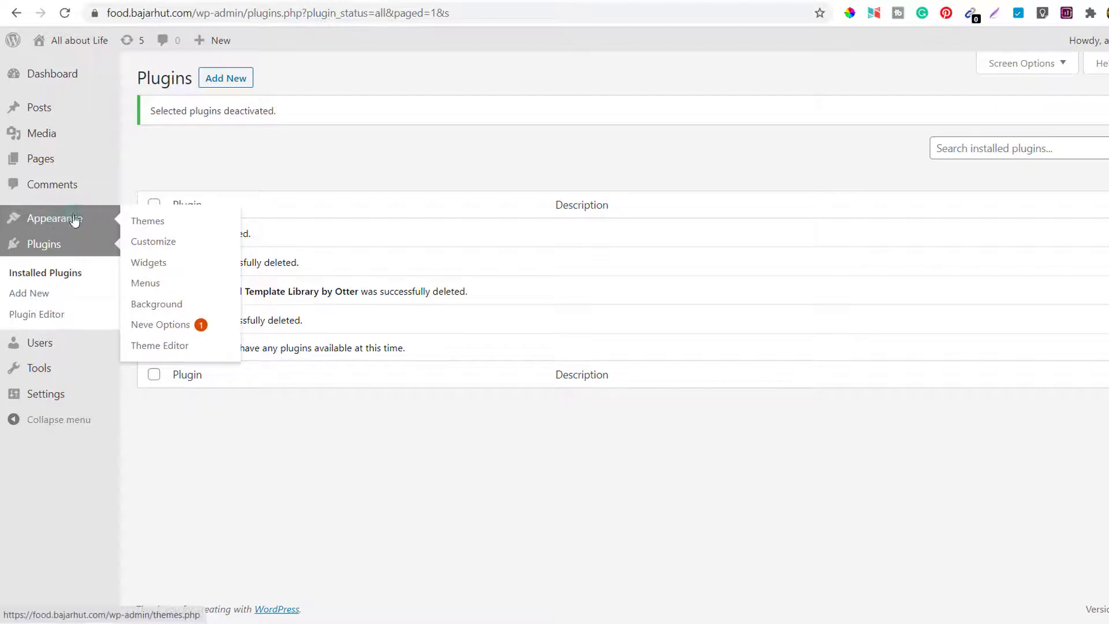
{"action": "left_click", "coordinate": [146, 223]}
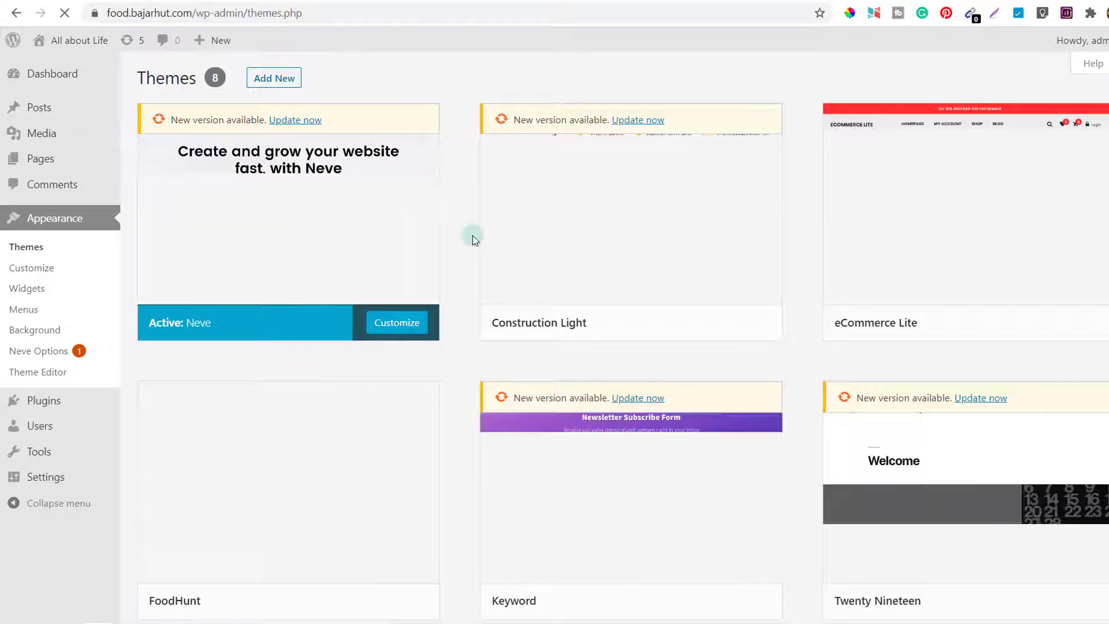
{"action": "scroll", "coordinate": [472, 234], "scroll_direction": "down", "scroll_amount": 4}
{"action": "scroll", "coordinate": [472, 235], "scroll_direction": "down", "scroll_amount": 2}
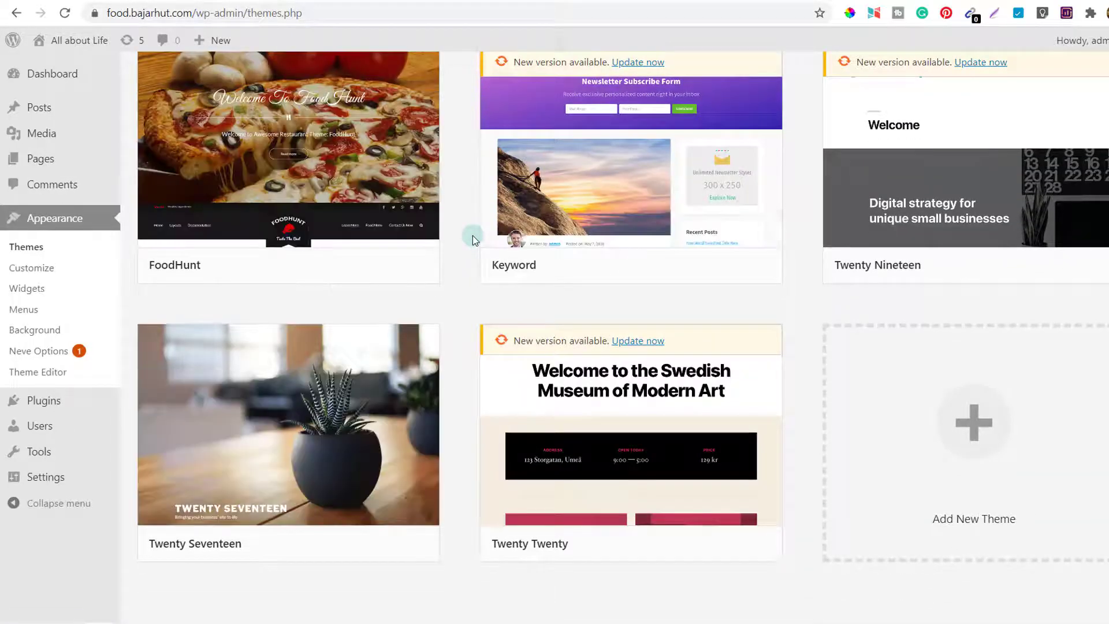
{"action": "scroll", "coordinate": [472, 235], "scroll_direction": "down", "scroll_amount": 1}
{"action": "scroll", "coordinate": [473, 235], "scroll_direction": "up", "scroll_amount": 4}
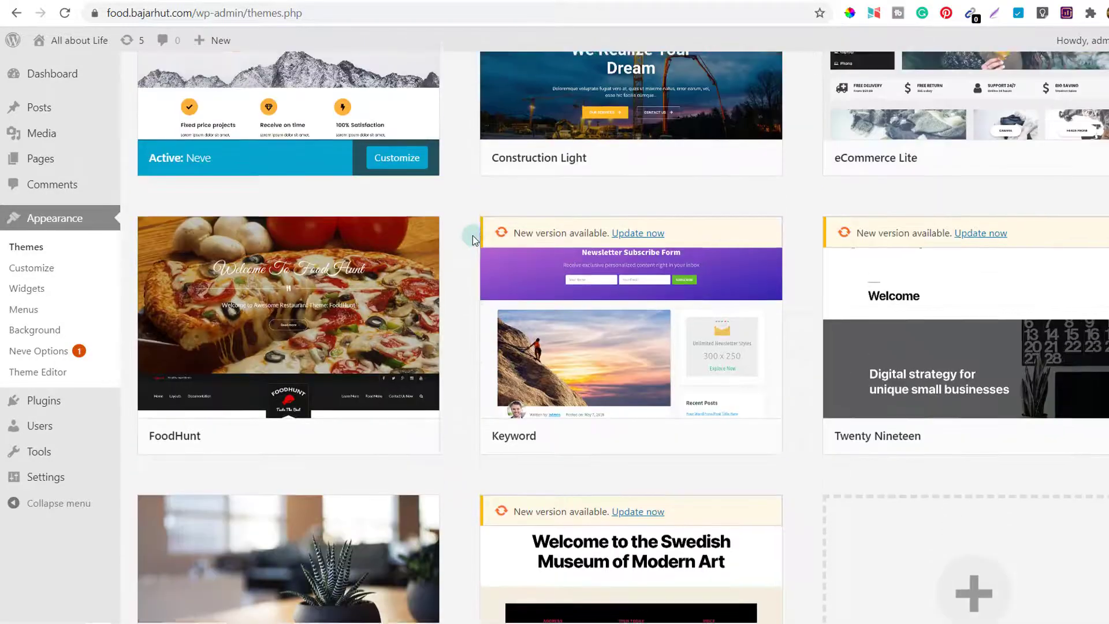
{"action": "scroll", "coordinate": [472, 235], "scroll_direction": "up", "scroll_amount": 3}
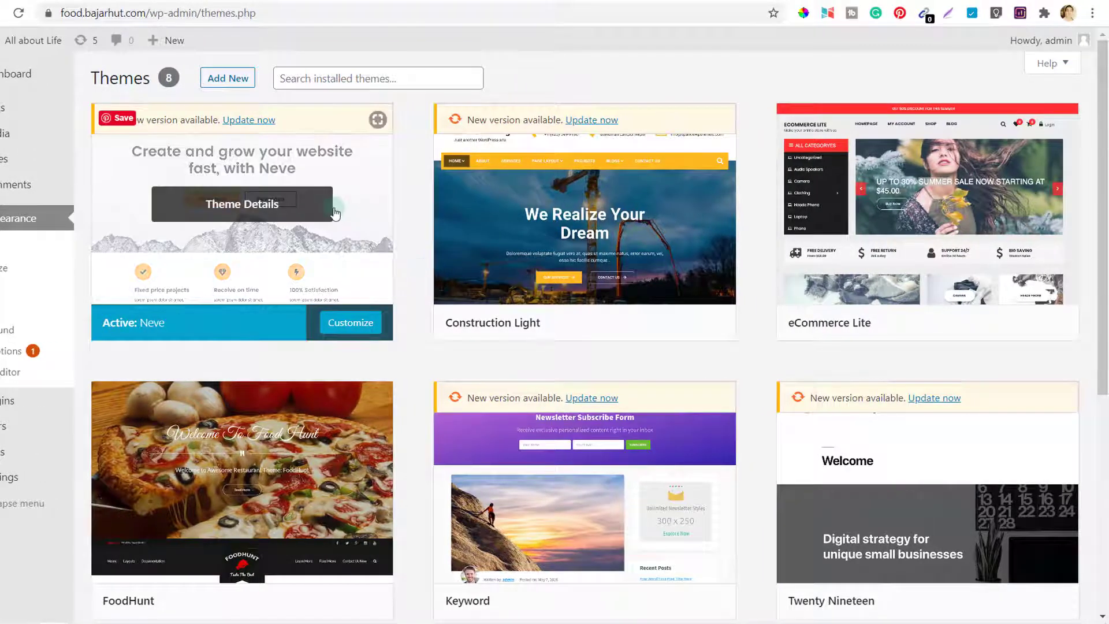
{"action": "scroll", "coordinate": [335, 213], "scroll_direction": "down", "scroll_amount": 5}
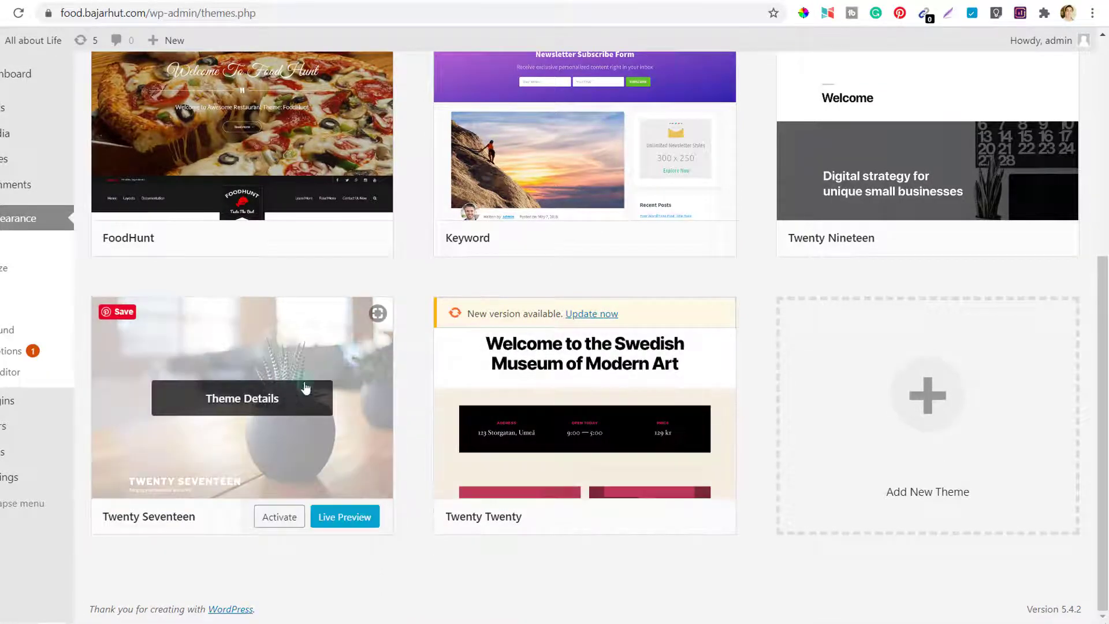
{"action": "scroll", "coordinate": [349, 353], "scroll_direction": "up", "scroll_amount": 4}
{"action": "scroll", "coordinate": [348, 354], "scroll_direction": "down", "scroll_amount": 4}
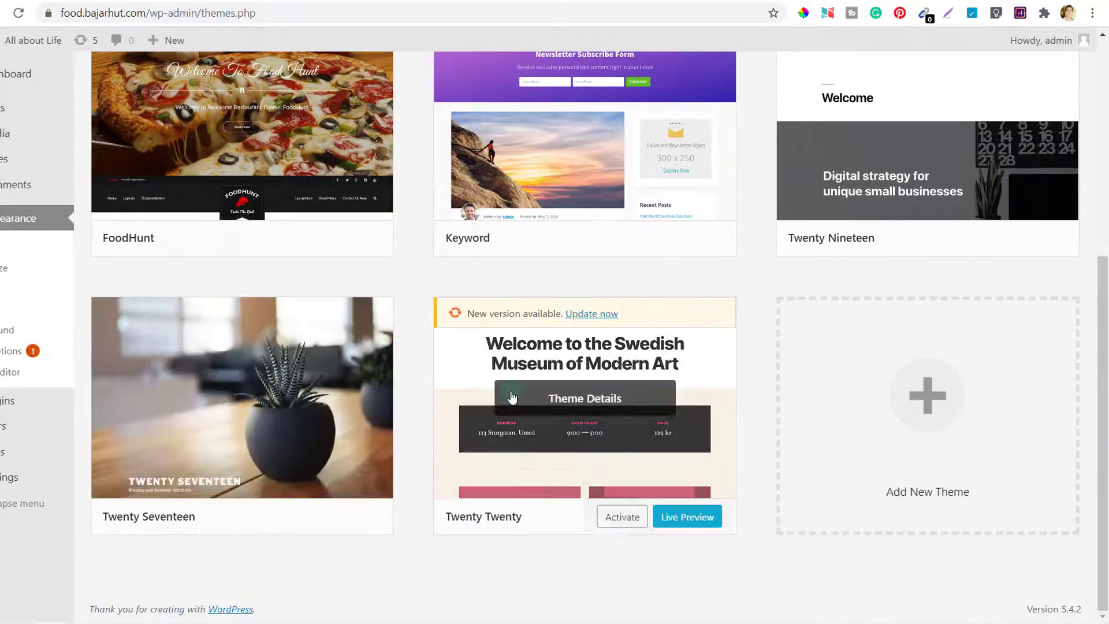
Delete the Twenty Twenty theme, check Neve's details, then delete Construction Light.
{"action": "left_click", "coordinate": [530, 398]}
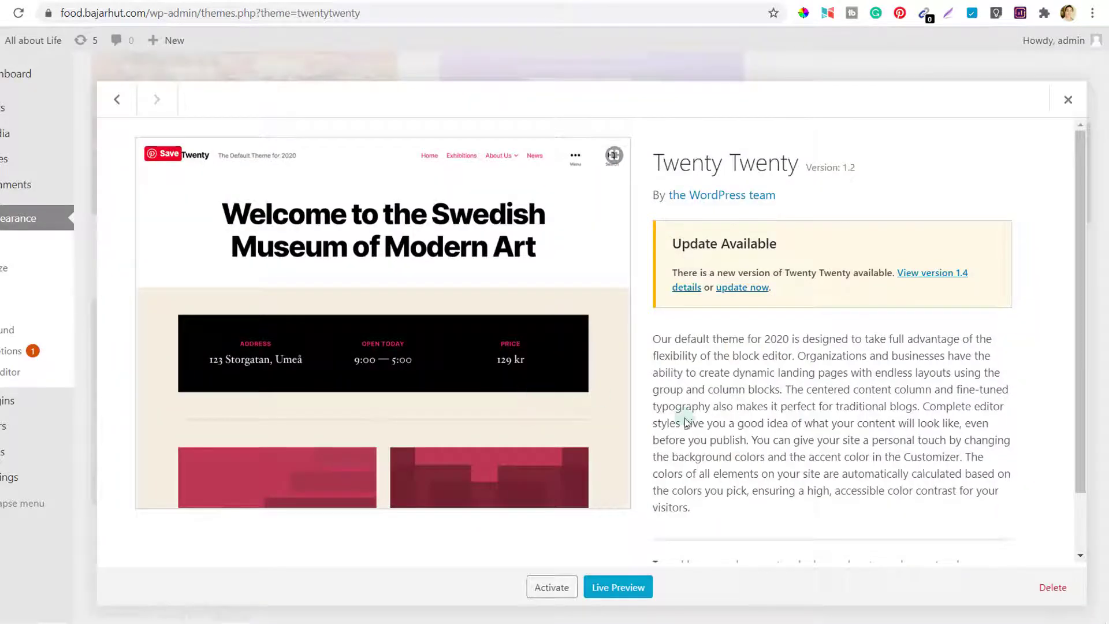
{"action": "left_click", "coordinate": [1053, 588]}
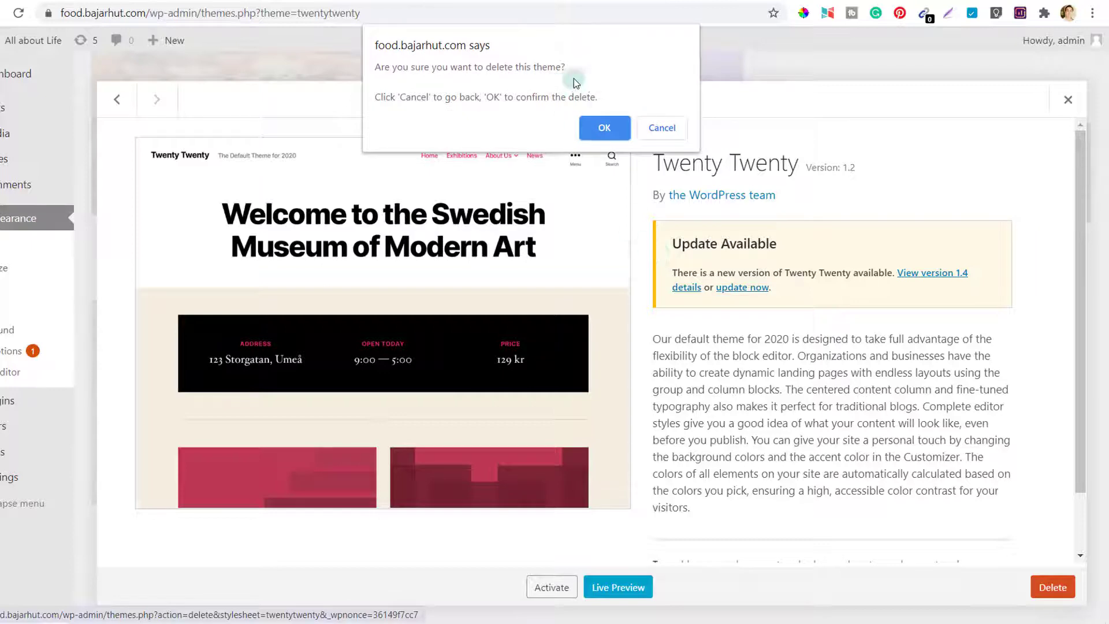
{"action": "left_click", "coordinate": [601, 126]}
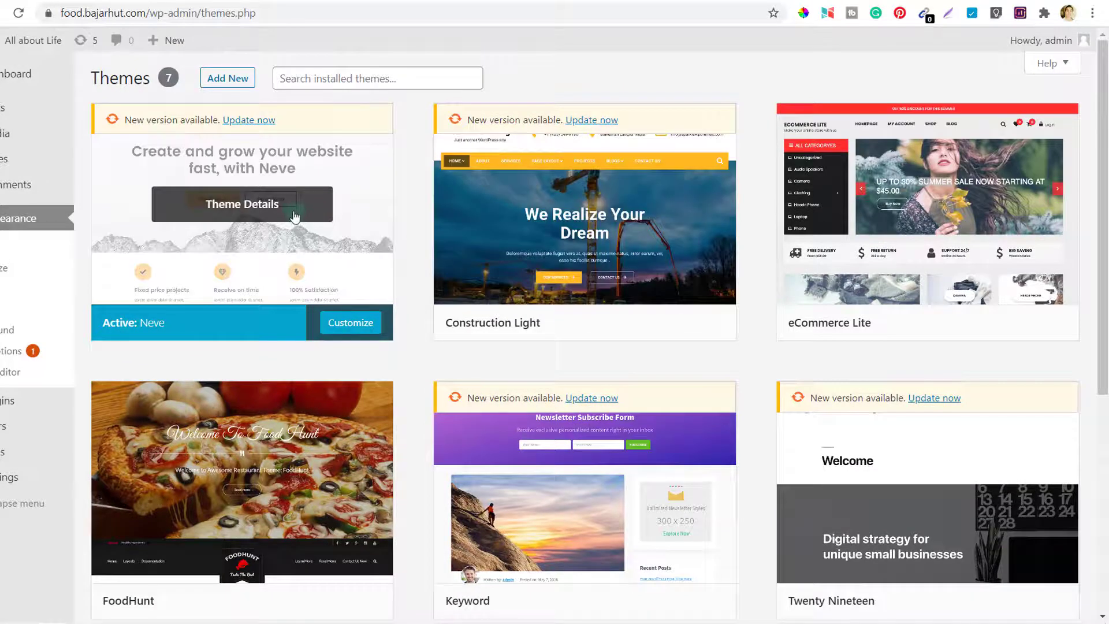
{"action": "left_click", "coordinate": [294, 216]}
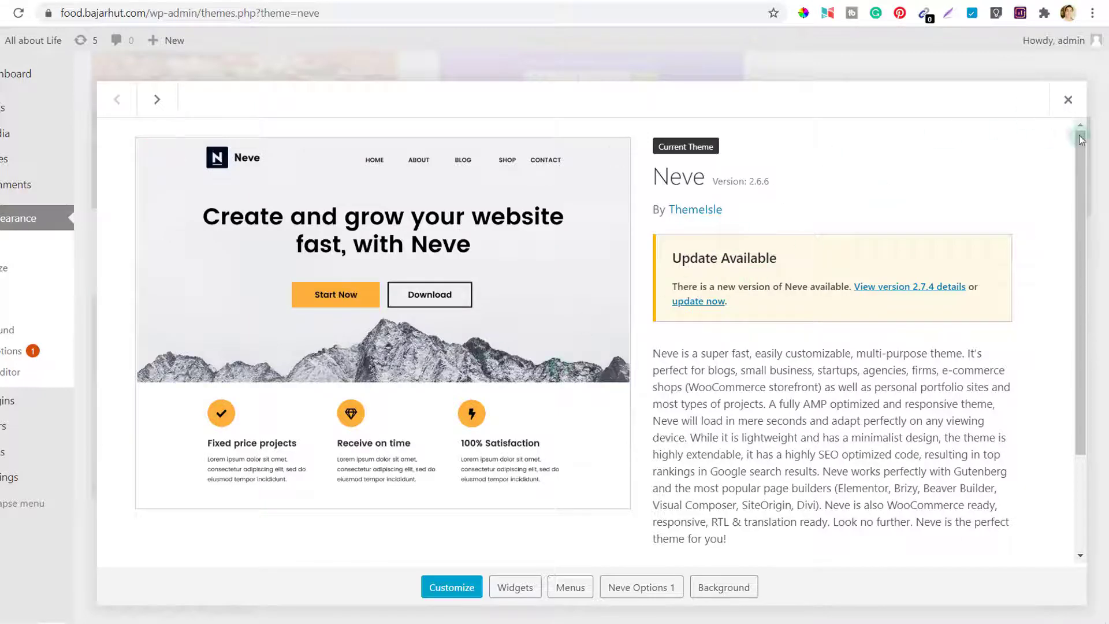
{"action": "left_click", "coordinate": [1068, 100]}
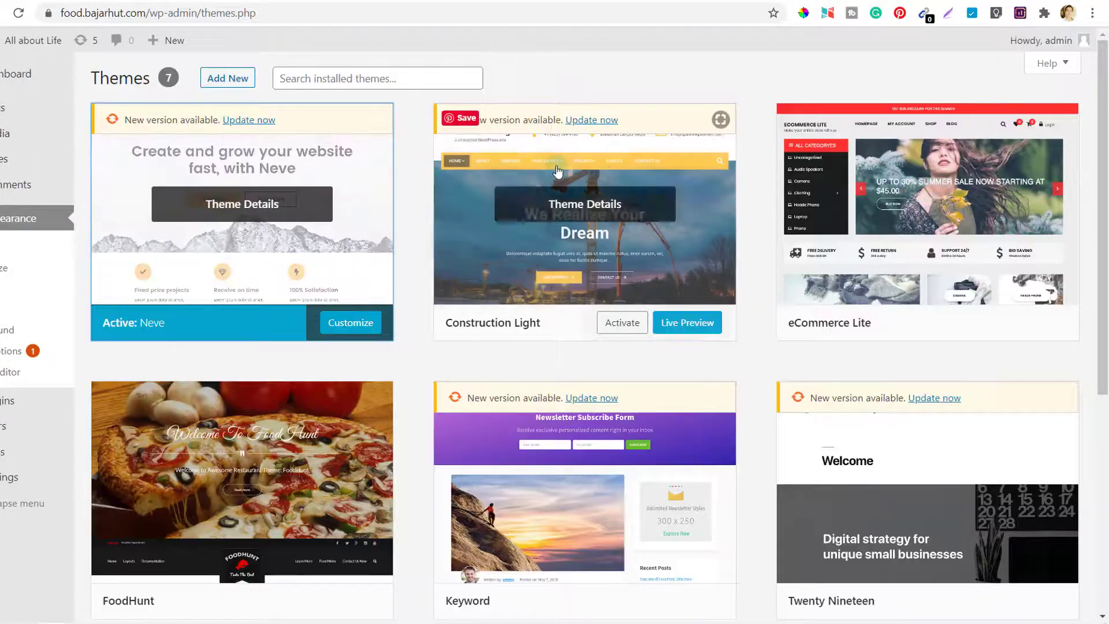
{"action": "left_click", "coordinate": [570, 263]}
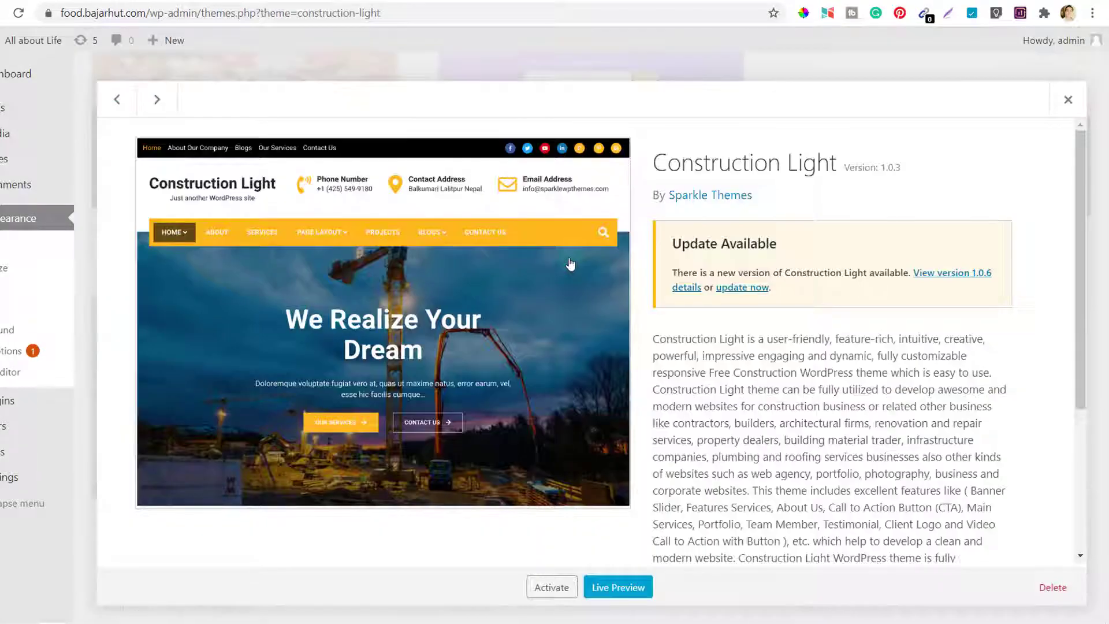
{"action": "left_click", "coordinate": [1061, 594]}
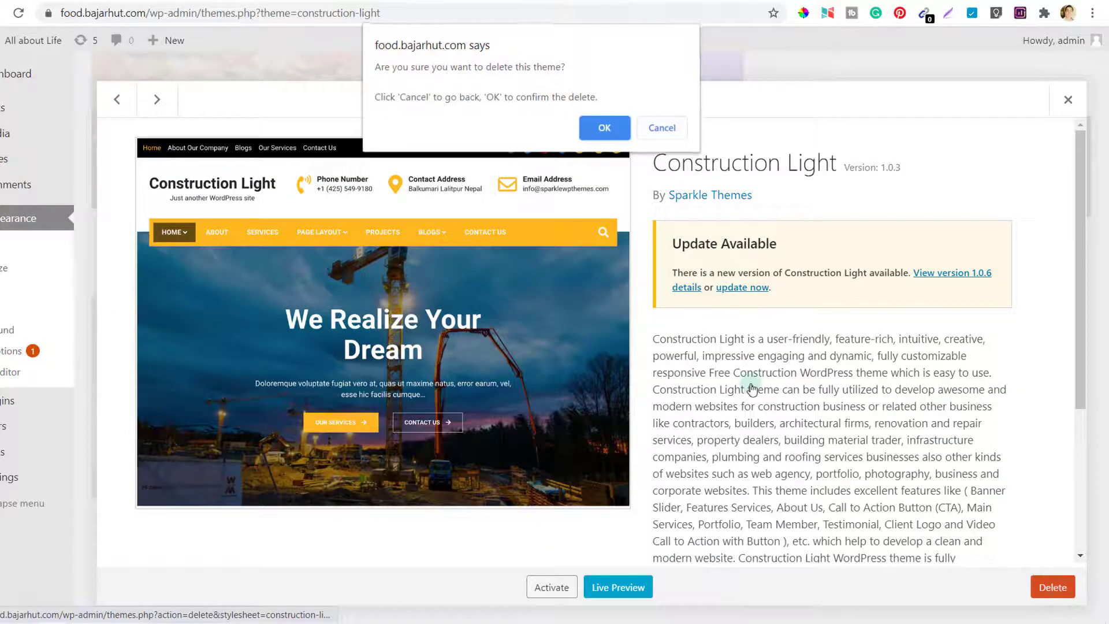
{"action": "left_click", "coordinate": [604, 125]}
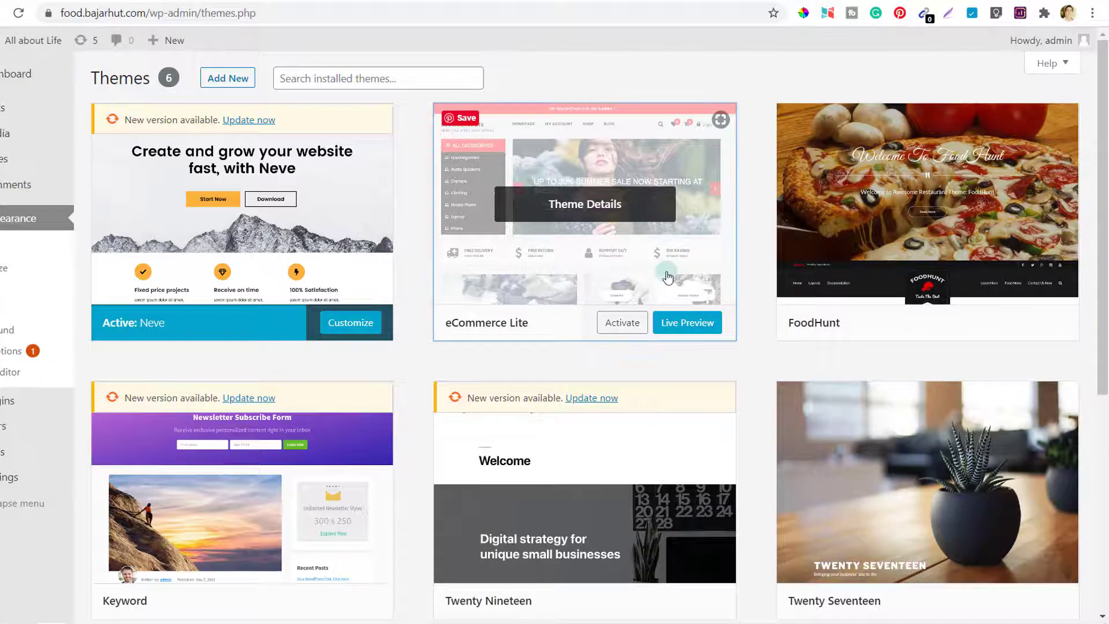
Delete the eCommerce Lite and FoodHunt themes.
{"action": "left_click", "coordinate": [668, 278]}
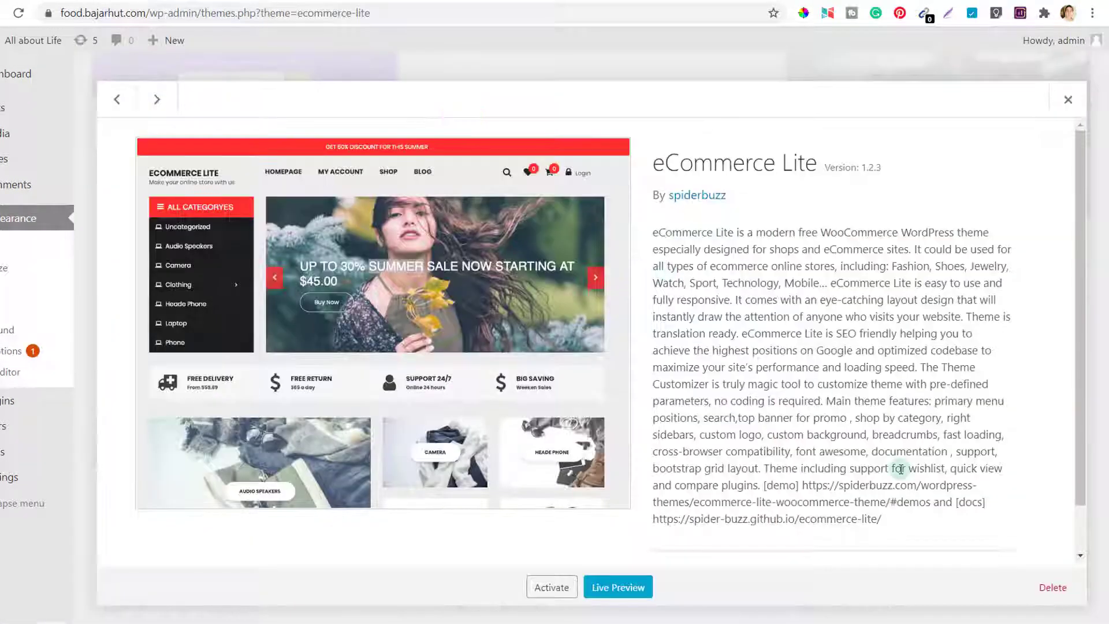
{"action": "left_click", "coordinate": [1053, 587]}
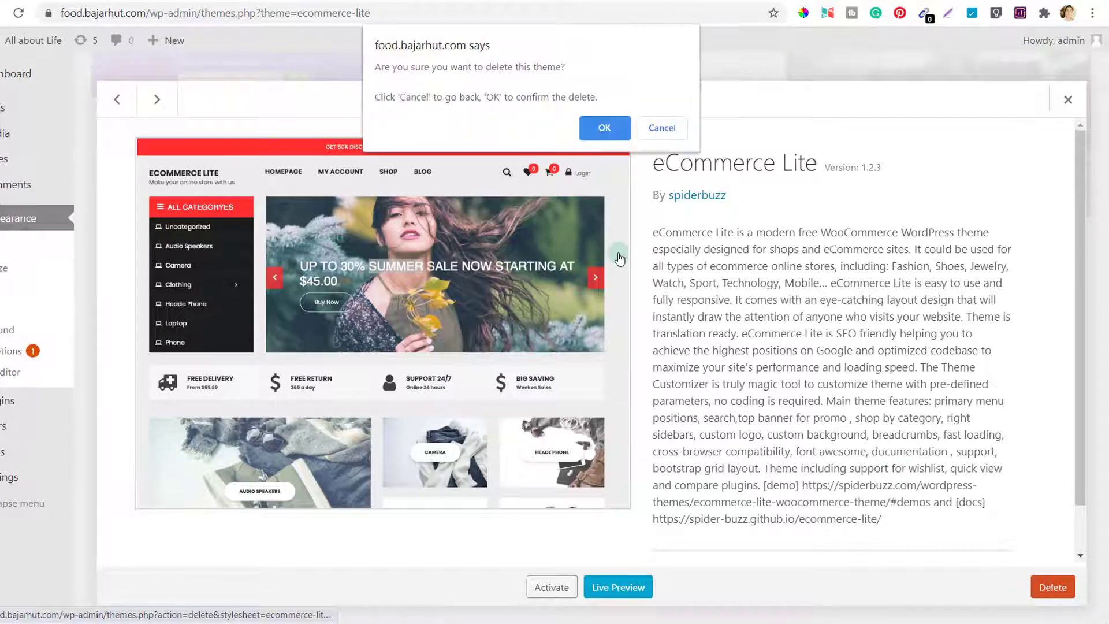
{"action": "left_click", "coordinate": [606, 128]}
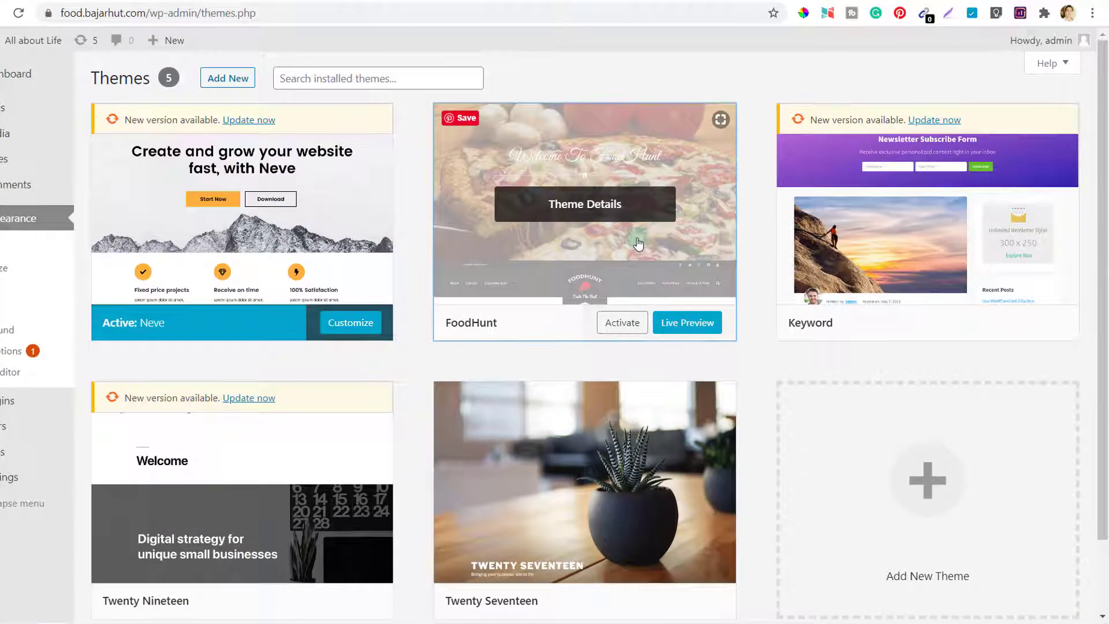
{"action": "left_click", "coordinate": [638, 245]}
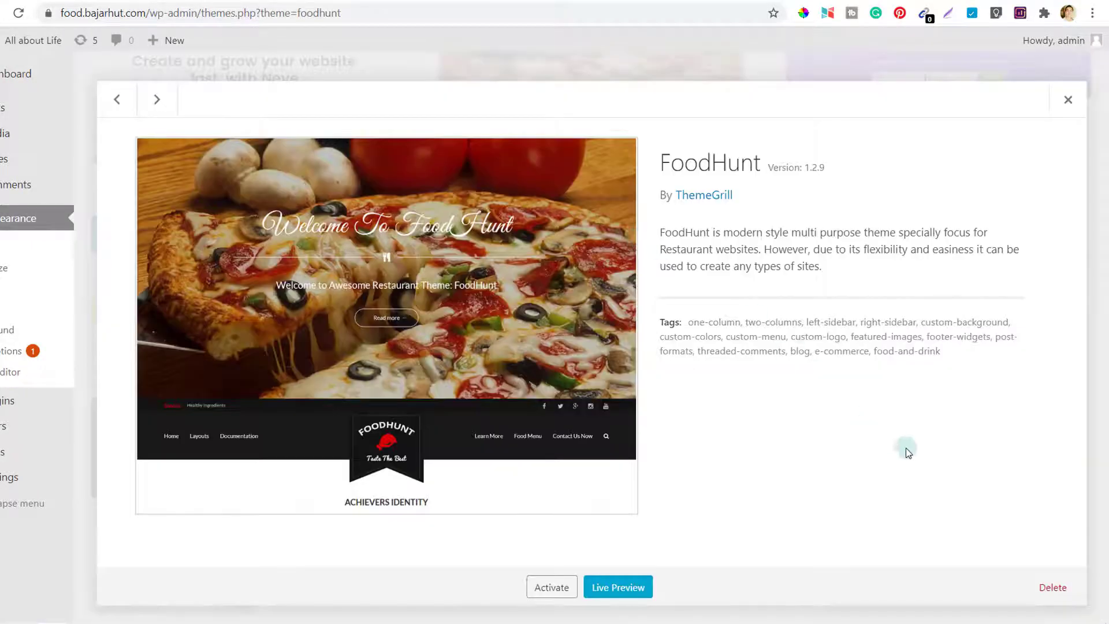
{"action": "left_click", "coordinate": [1051, 588]}
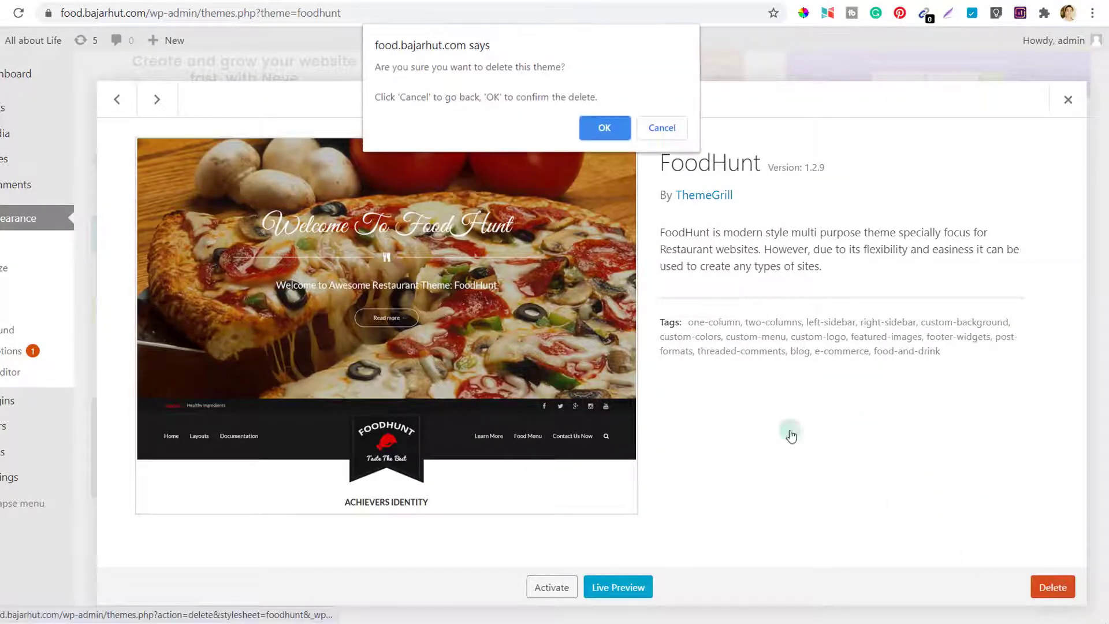
{"action": "left_click", "coordinate": [602, 129]}
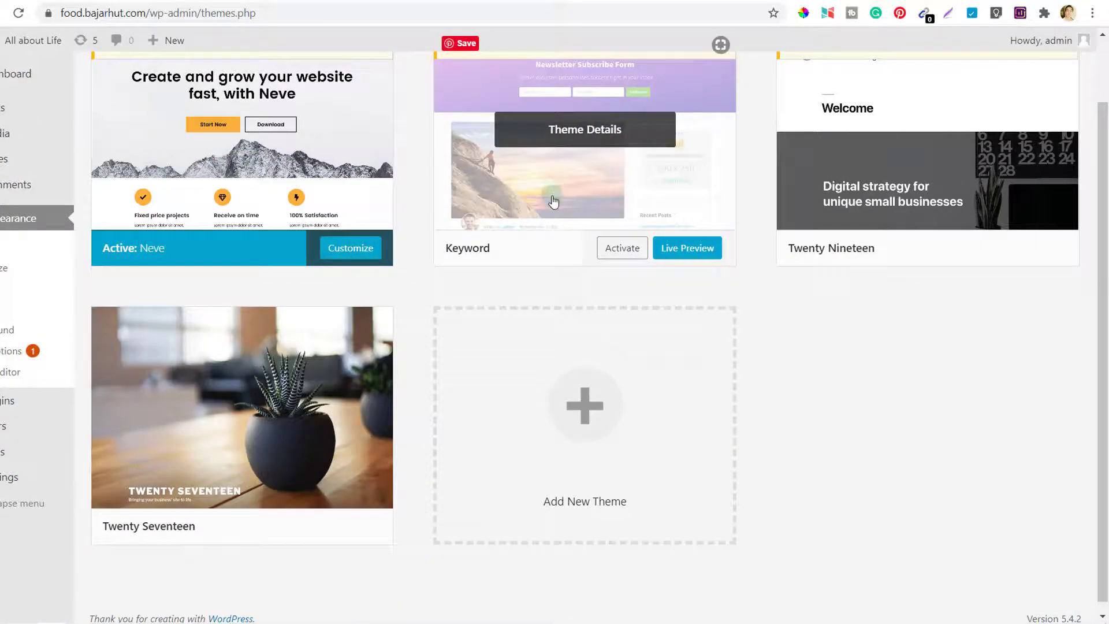
Delete the Keyword and Twenty Nineteen themes, leaving Neve and Twenty Seventeen.
{"action": "left_click", "coordinate": [553, 202]}
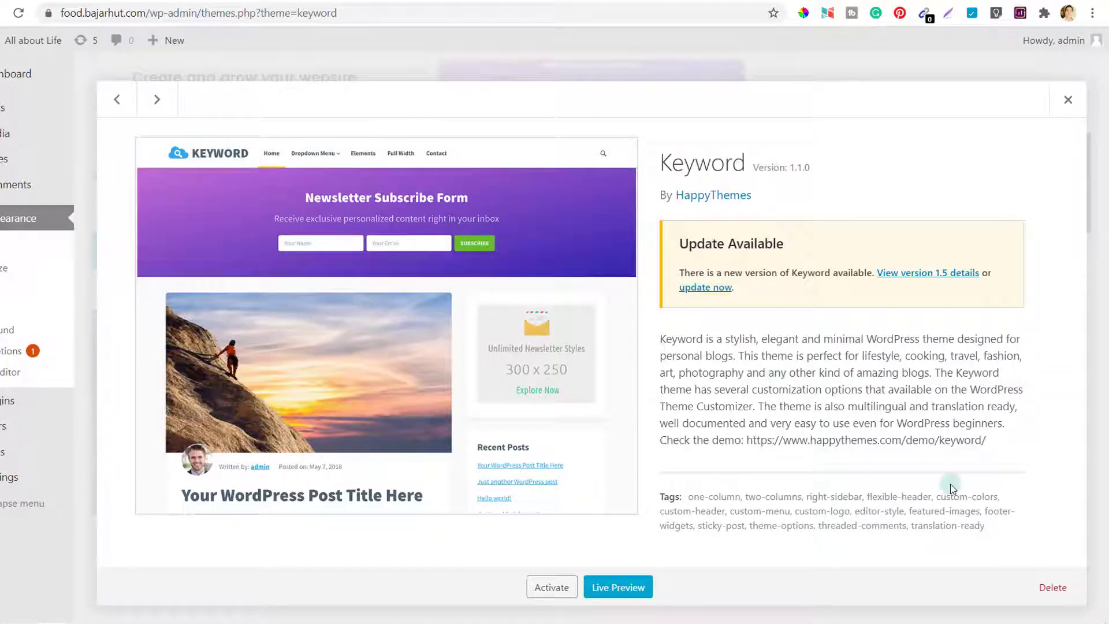
{"action": "left_click", "coordinate": [1050, 590]}
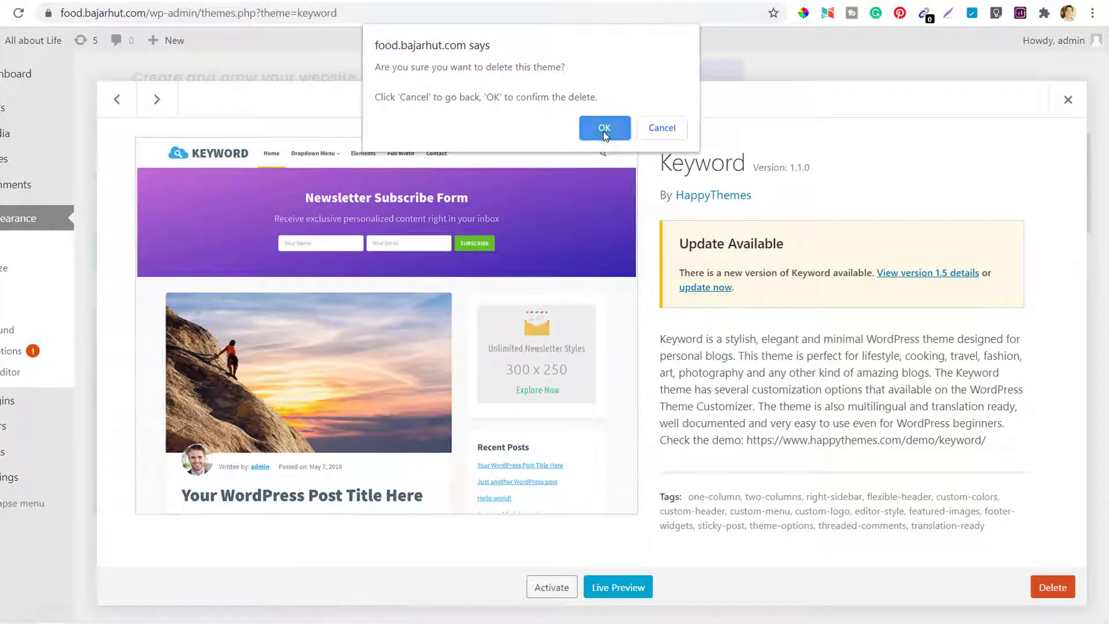
{"action": "left_click", "coordinate": [604, 129]}
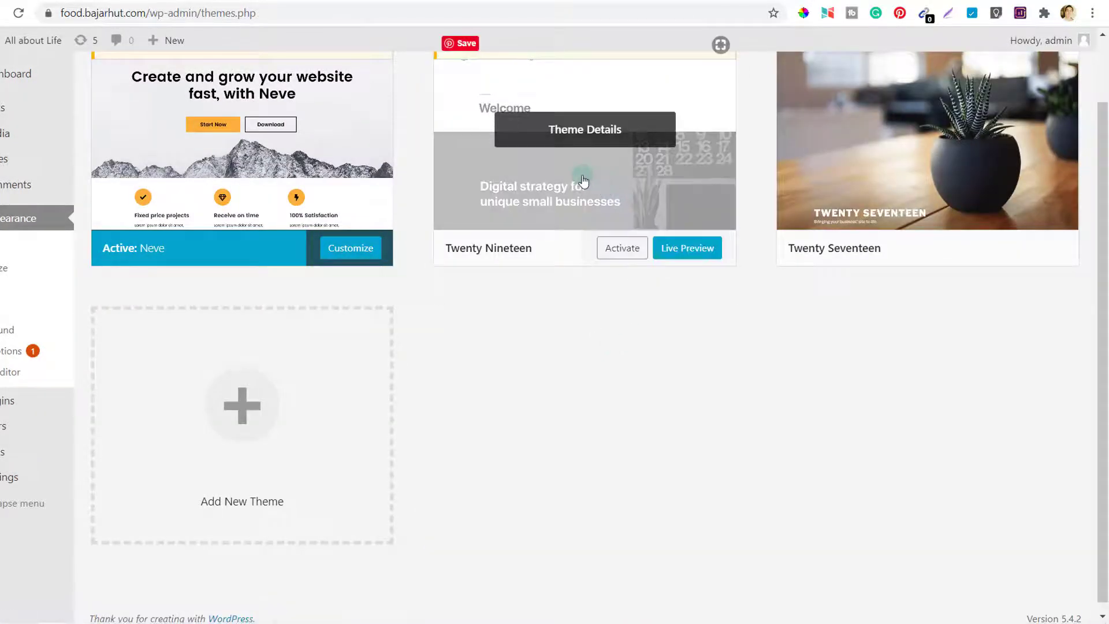
{"action": "left_click", "coordinate": [584, 181]}
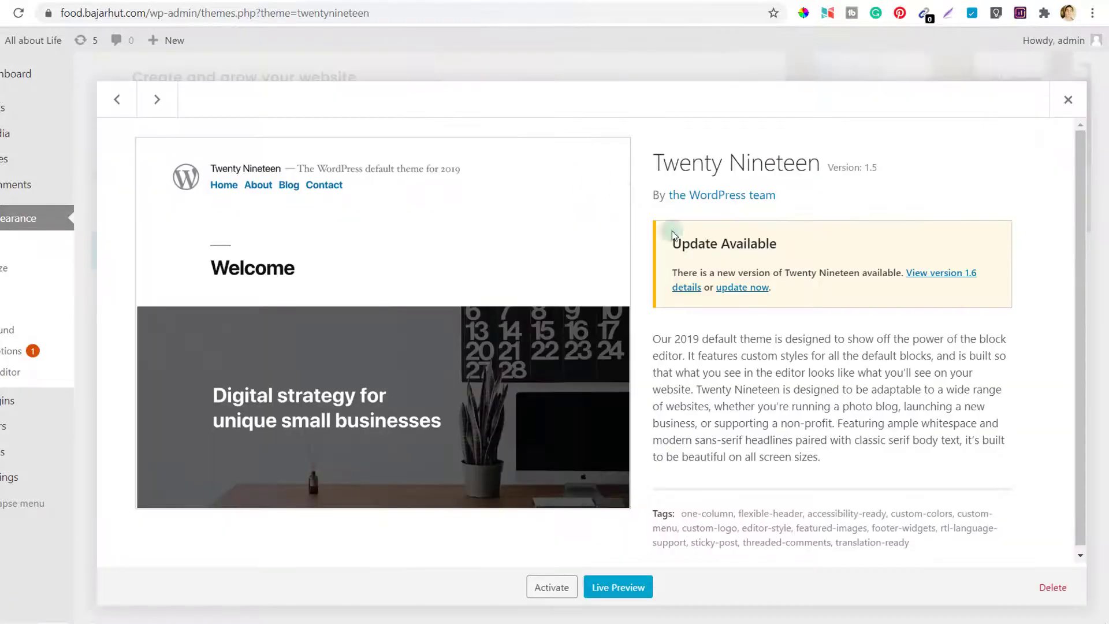
{"action": "scroll", "coordinate": [750, 321], "scroll_direction": "down", "scroll_amount": 1}
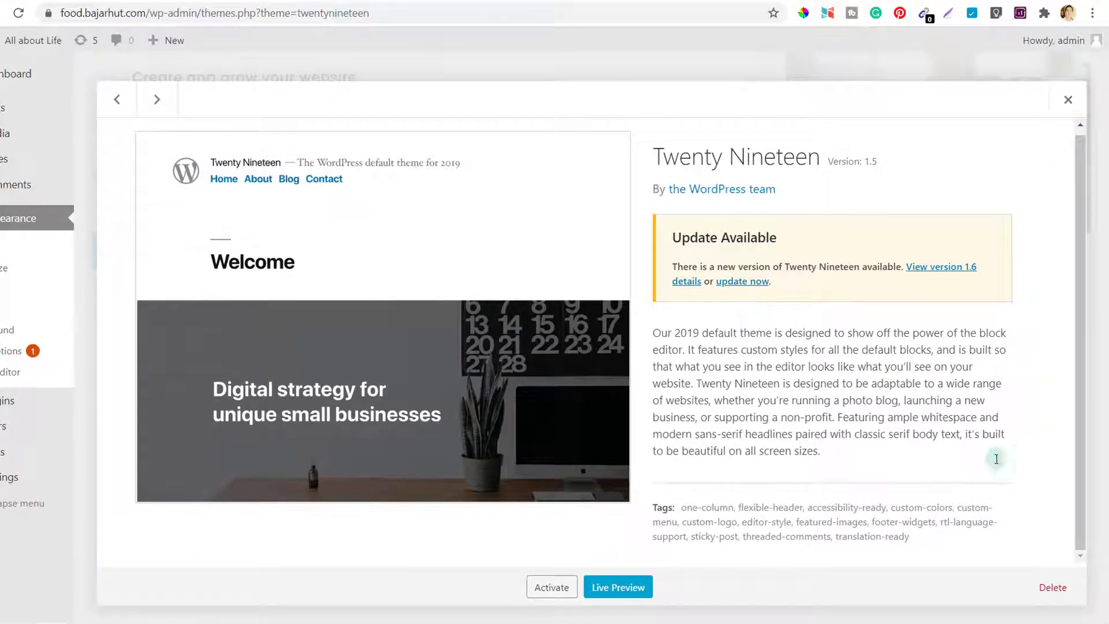
{"action": "left_click", "coordinate": [1051, 589]}
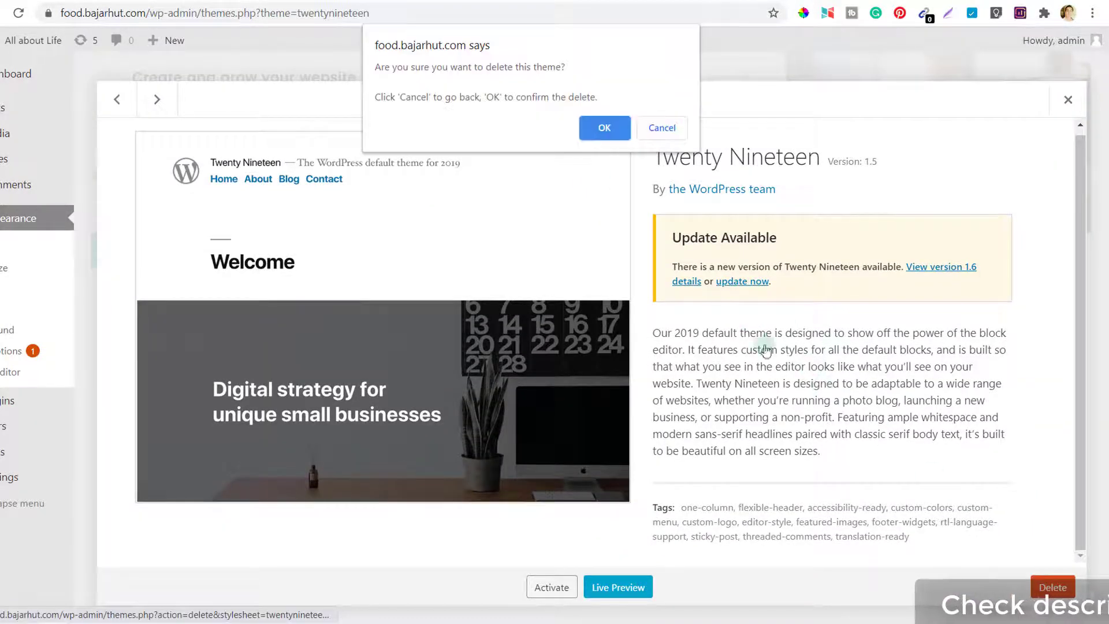
{"action": "left_click", "coordinate": [602, 130]}
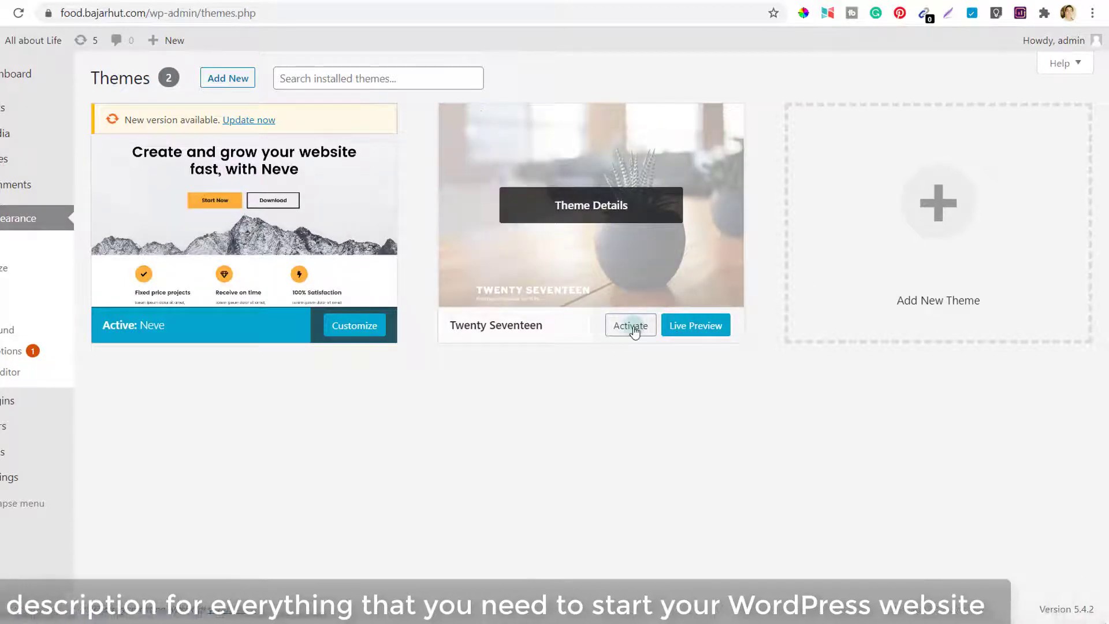
Activate Twenty Seventeen and delete the Neve theme.
{"action": "left_click", "coordinate": [634, 328]}
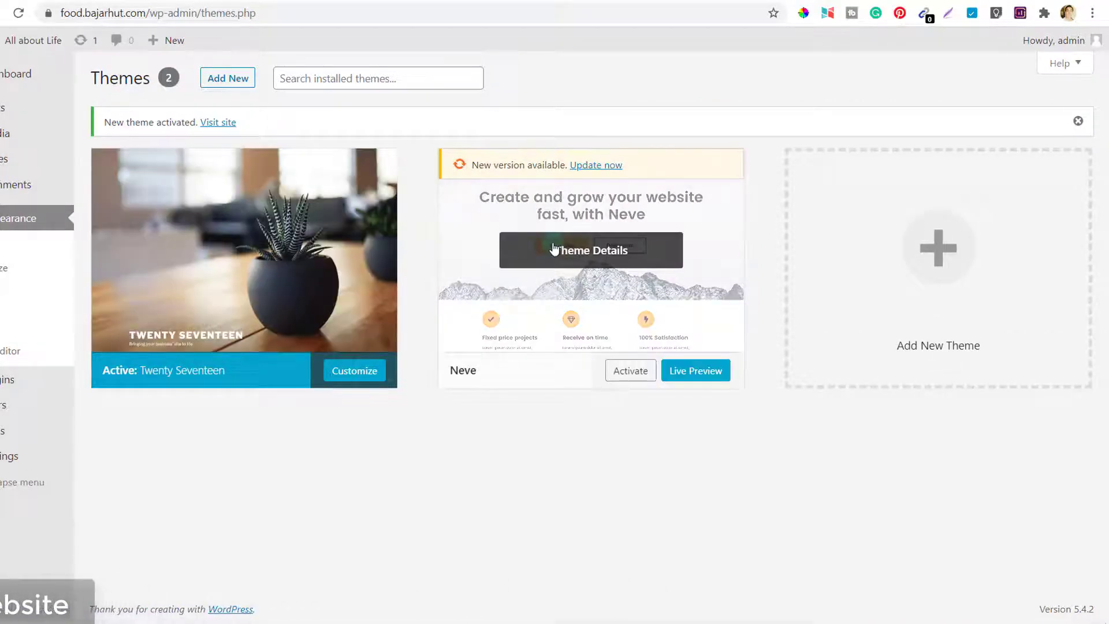
{"action": "left_click", "coordinate": [580, 303]}
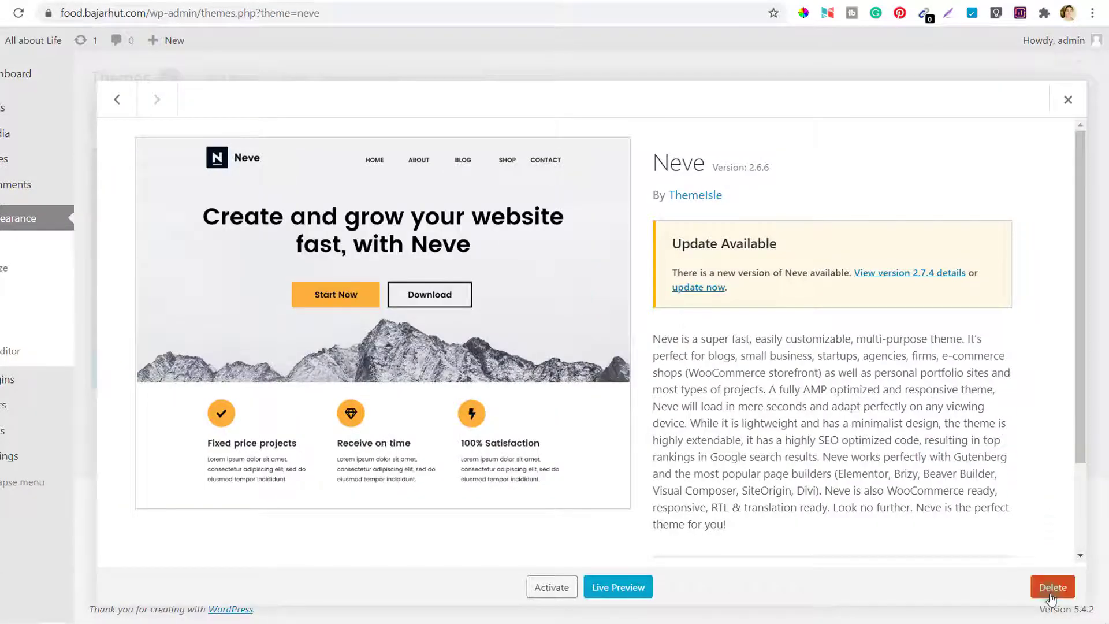
{"action": "left_click", "coordinate": [1051, 599]}
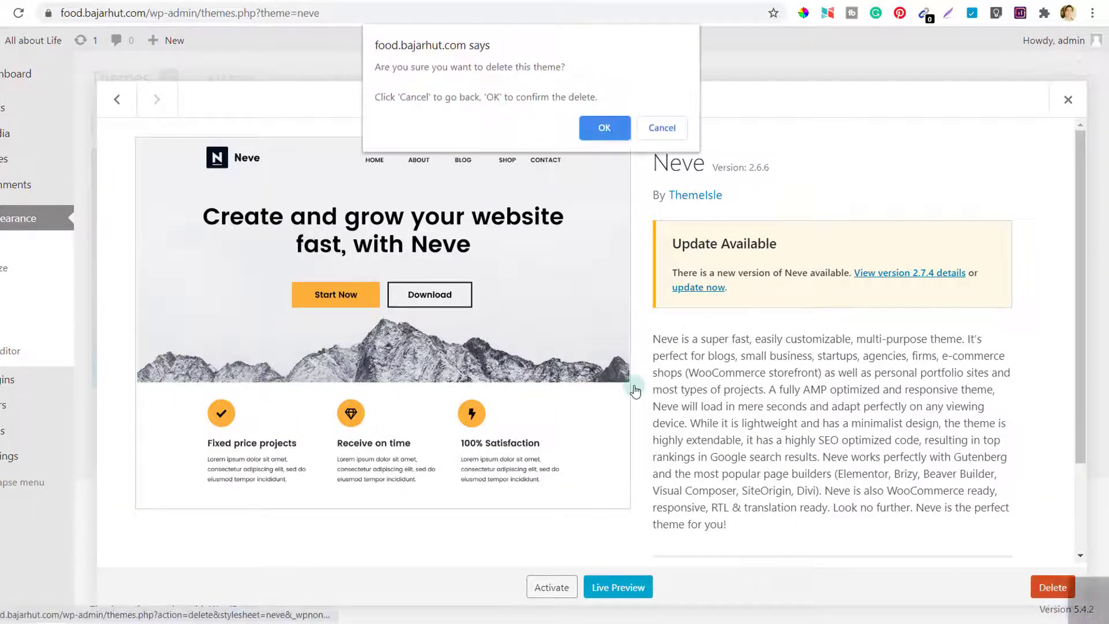
{"action": "left_click", "coordinate": [602, 126]}
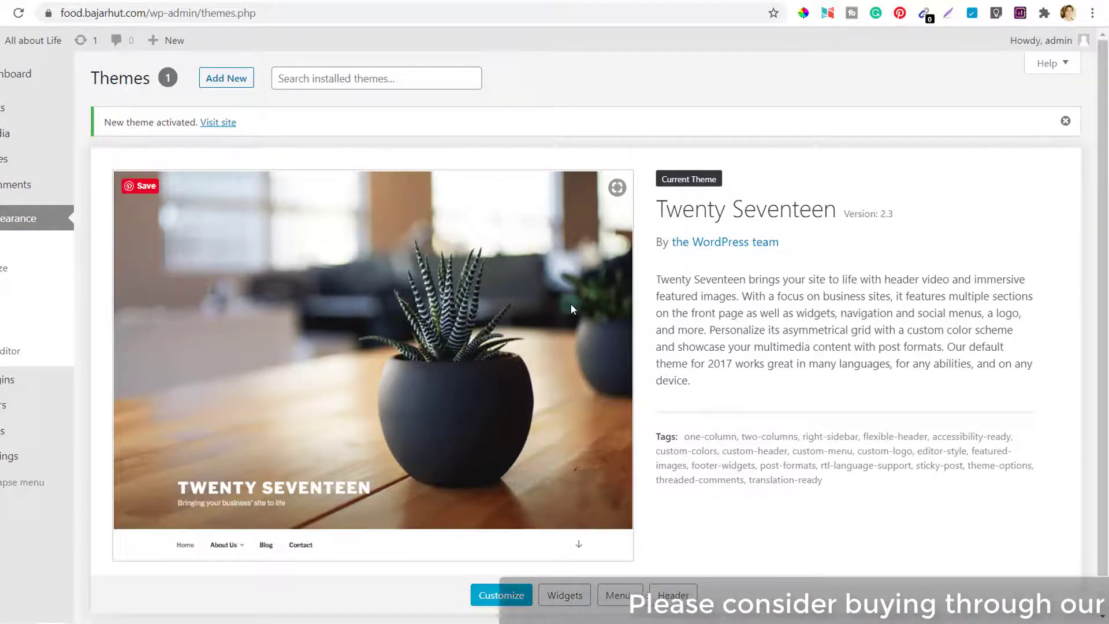
Return to the admin Dashboard.
{"action": "scroll", "coordinate": [570, 303], "scroll_direction": "down", "scroll_amount": 1}
{"action": "scroll", "coordinate": [570, 303], "scroll_direction": "up", "scroll_amount": 1}
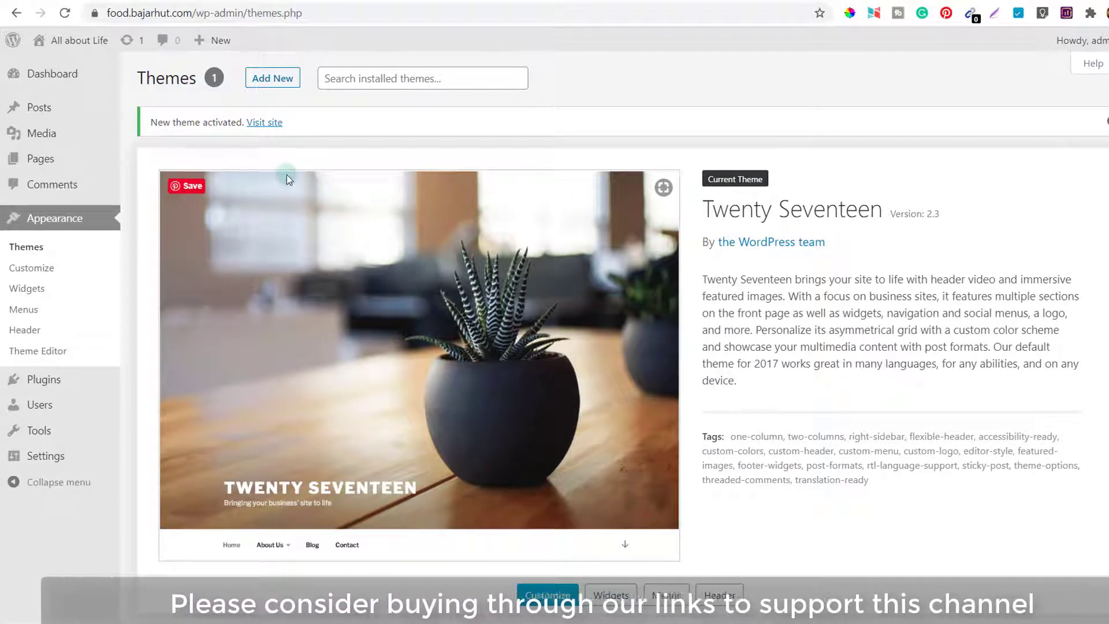
{"action": "left_click", "coordinate": [55, 83]}
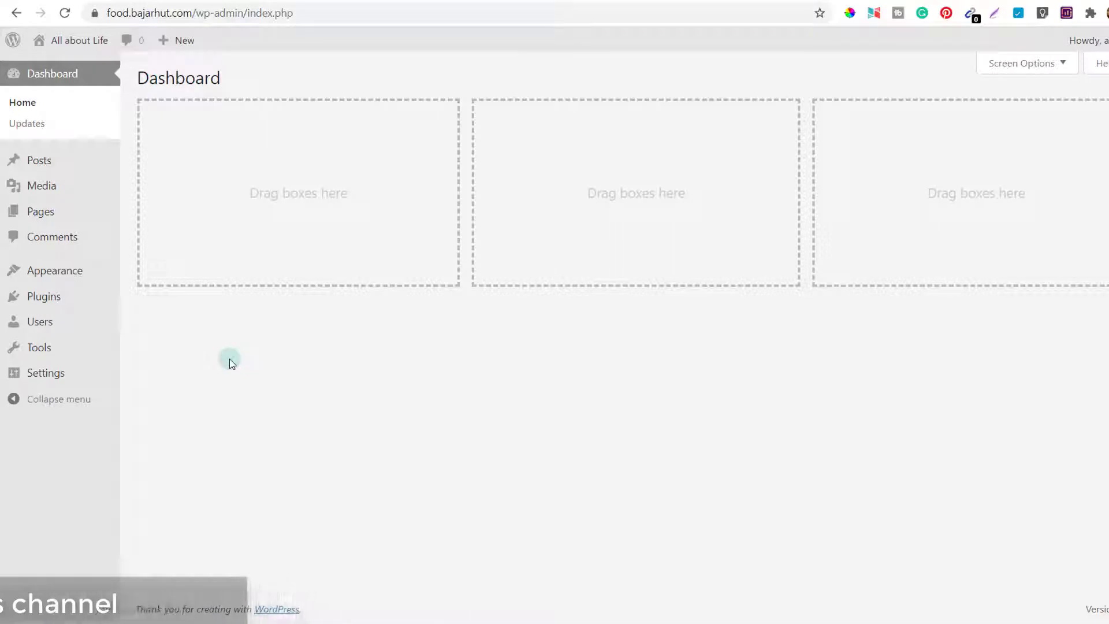
{"action": "left_click", "coordinate": [48, 167]}
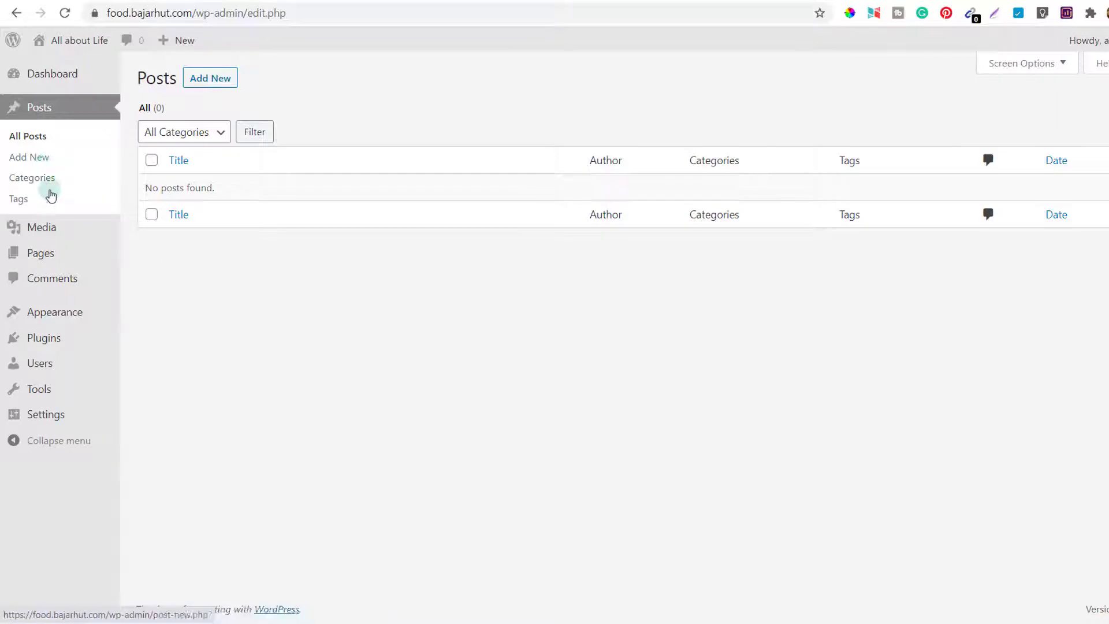
{"action": "left_click", "coordinate": [55, 252]}
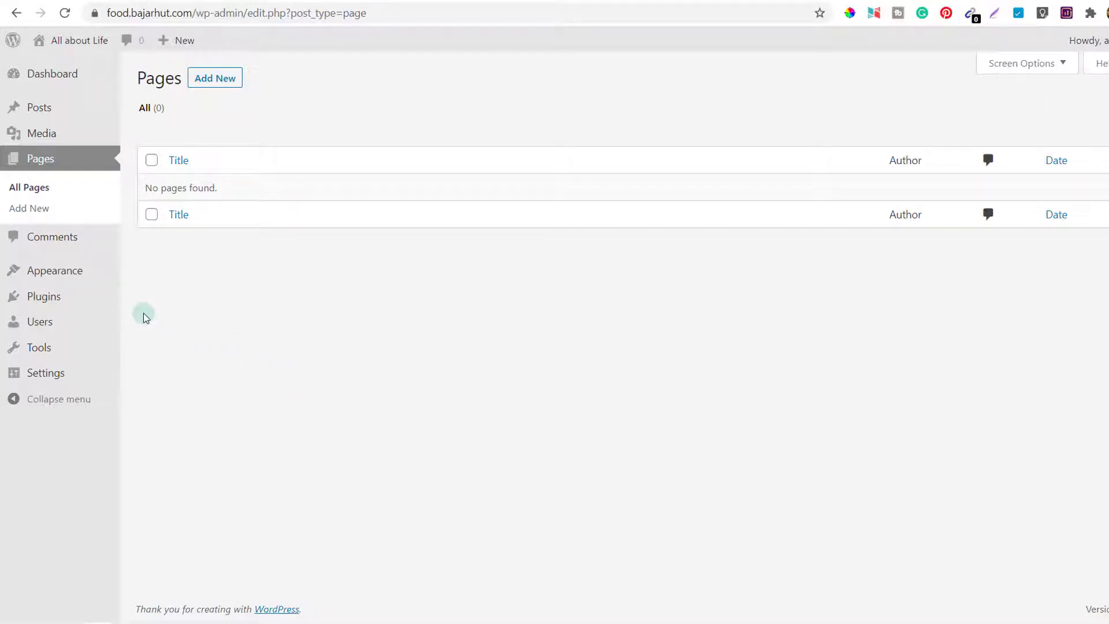
{"action": "left_click", "coordinate": [61, 78]}
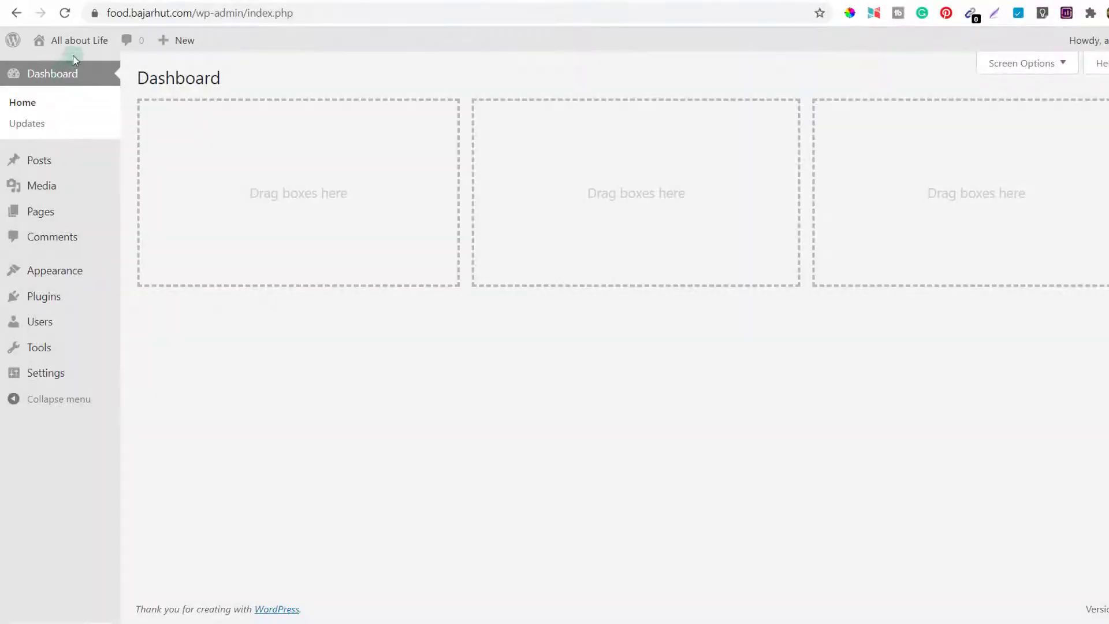
{"action": "mouse_move", "coordinate": [75, 39]}
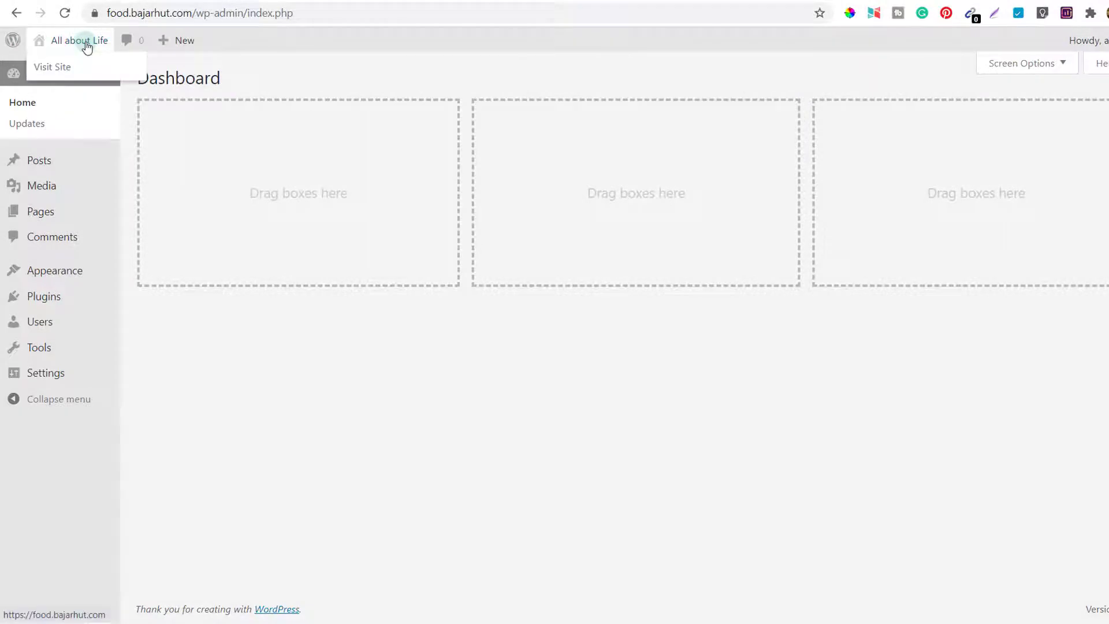
Open the live site from the admin bar in a new tab and scroll through its front page.
{"action": "right_click", "coordinate": [58, 75]}
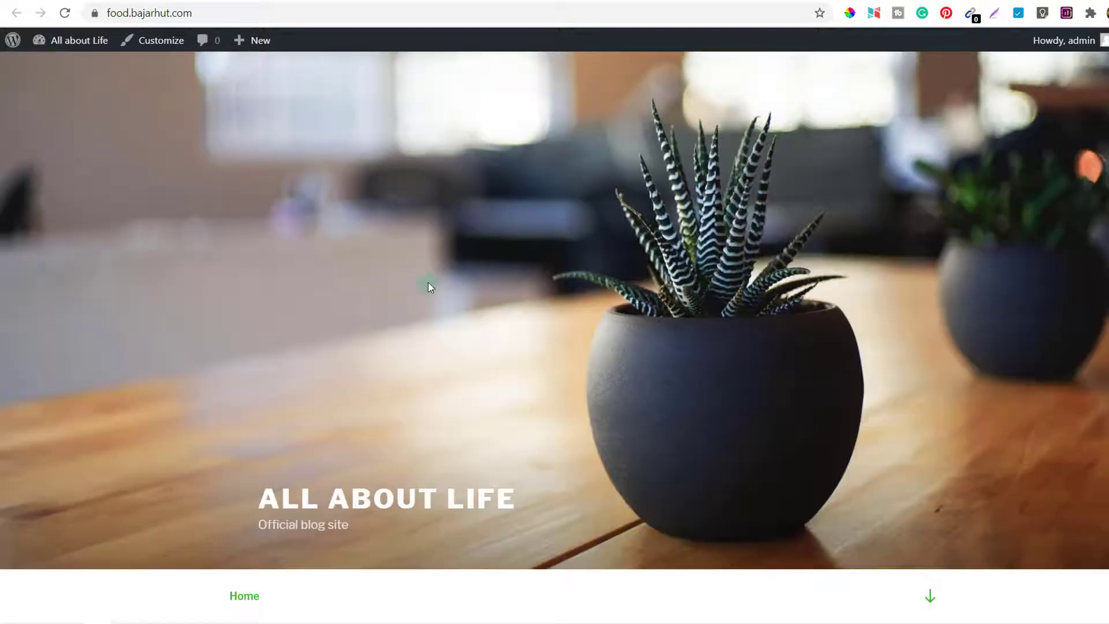
{"action": "scroll", "coordinate": [438, 339], "scroll_direction": "down", "scroll_amount": 6}
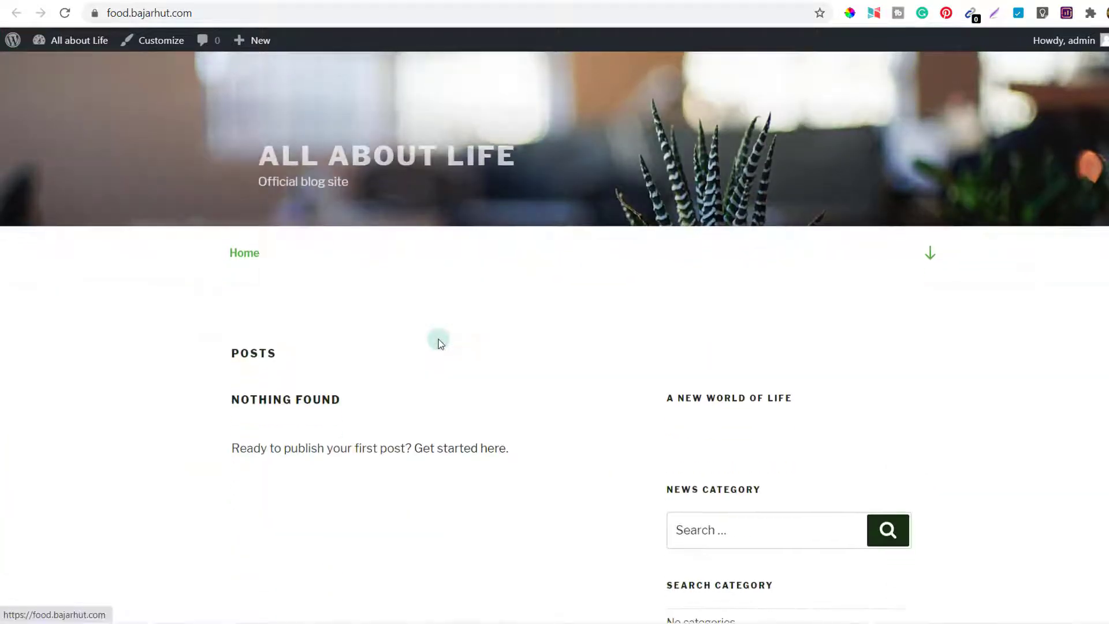
{"action": "scroll", "coordinate": [439, 343], "scroll_direction": "down", "scroll_amount": 3}
{"action": "scroll", "coordinate": [438, 343], "scroll_direction": "up", "scroll_amount": 9}
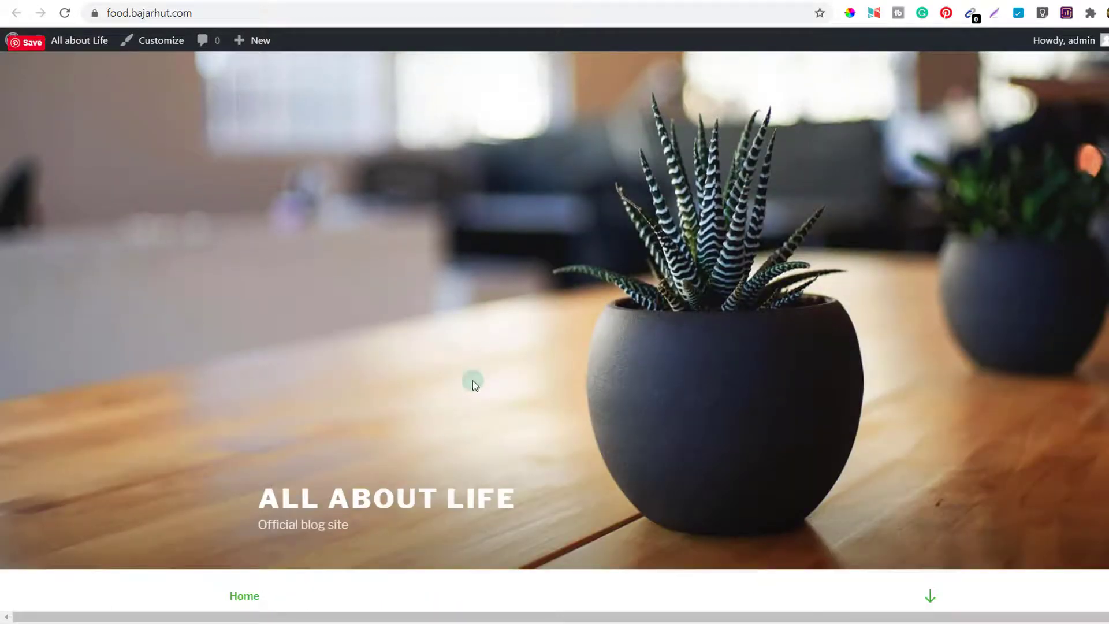
{"action": "scroll", "coordinate": [472, 381], "scroll_direction": "down", "scroll_amount": 5}
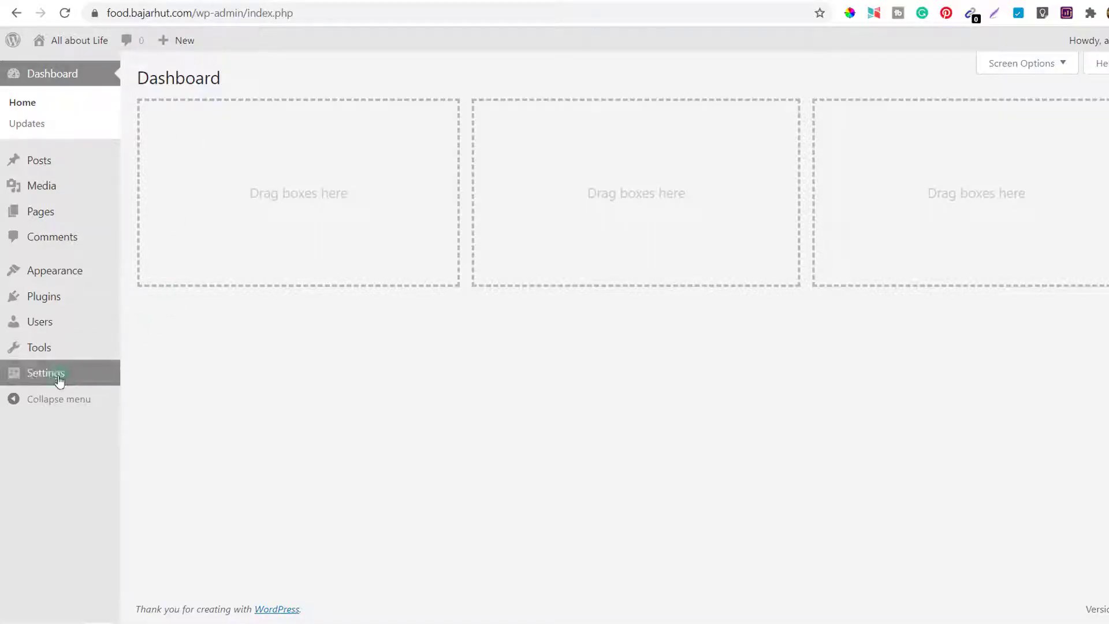
In General Settings, set the site title to 'Food Food' and tagline to 'A food blog for the foodies'.
{"action": "mouse_move", "coordinate": [57, 375]}
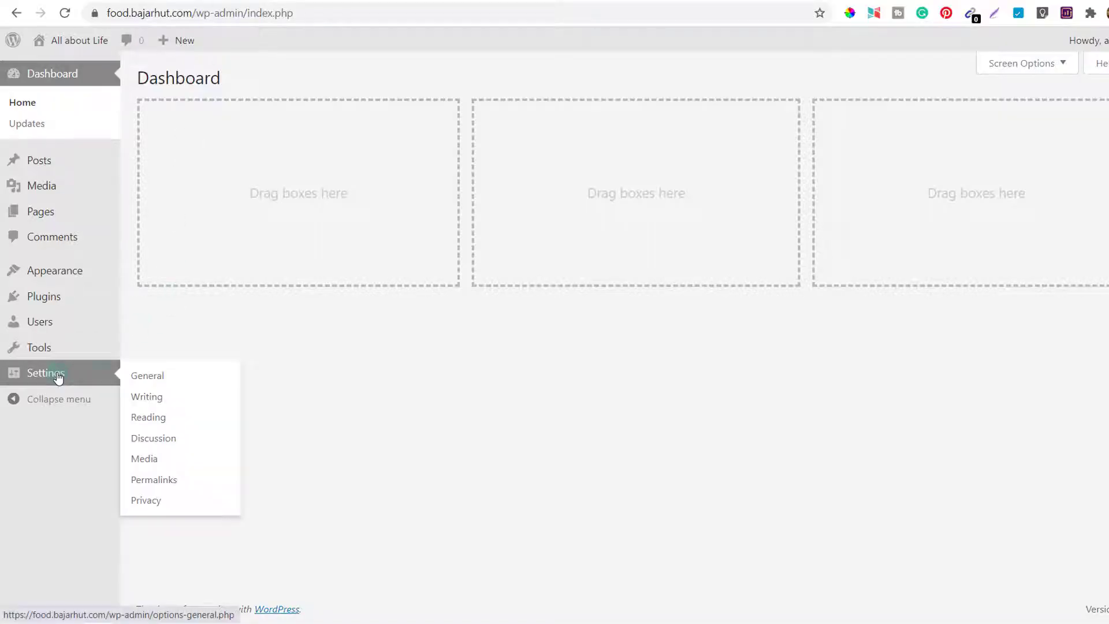
{"action": "left_click", "coordinate": [146, 376]}
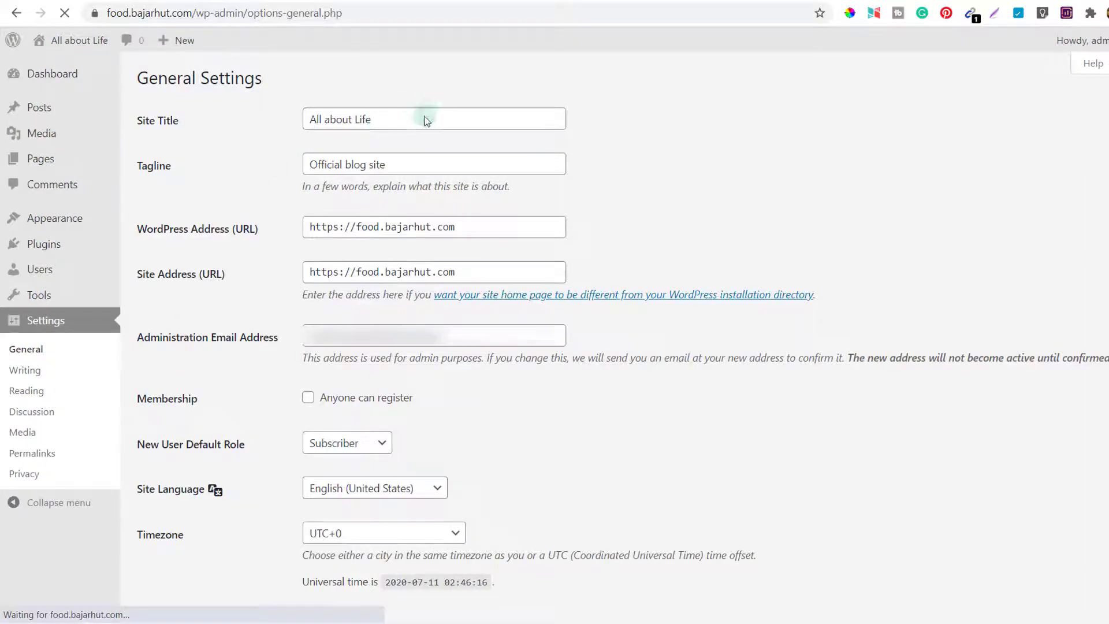
{"action": "left_click_drag", "start_coordinate": [427, 120], "coordinate": [226, 157]}
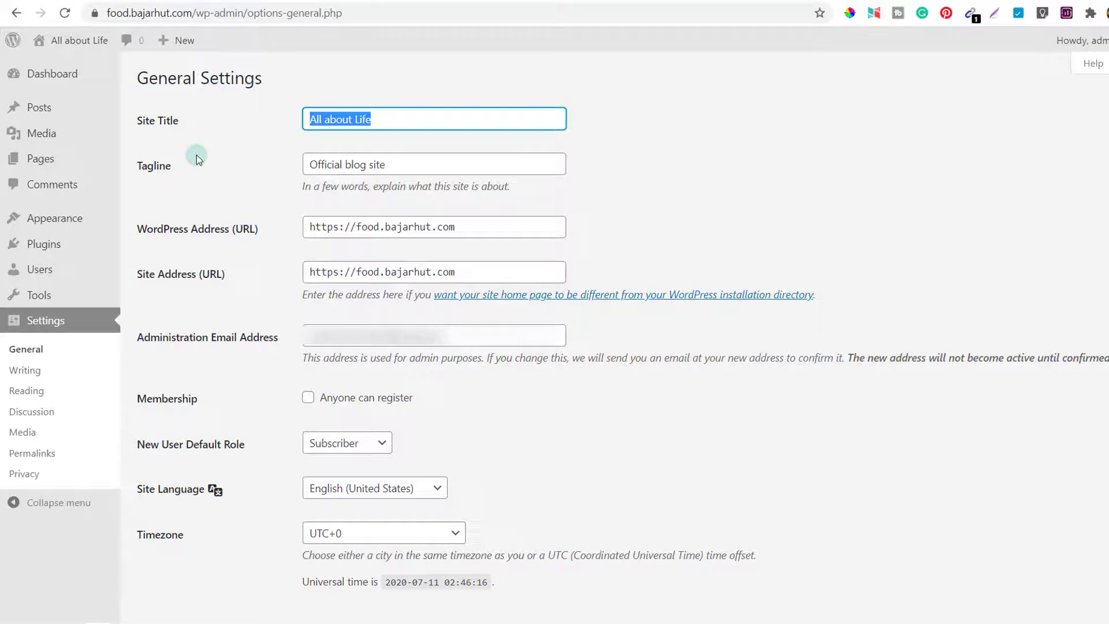
{"action": "type", "text": "Foo"}
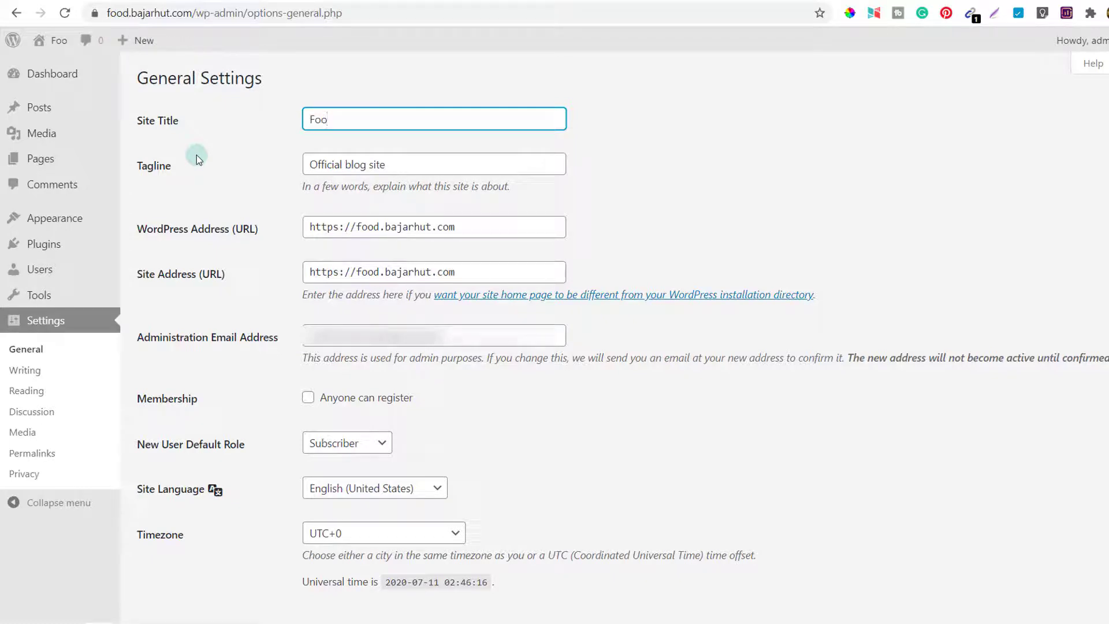
{"action": "type", "text": "d Food"}
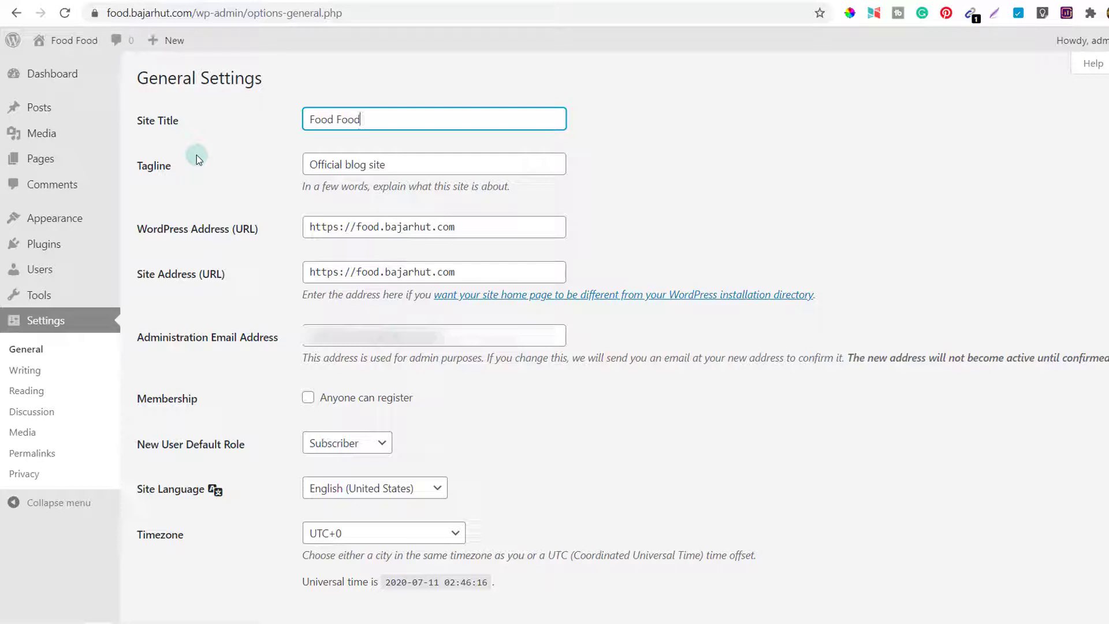
{"action": "key", "text": "Tab"}
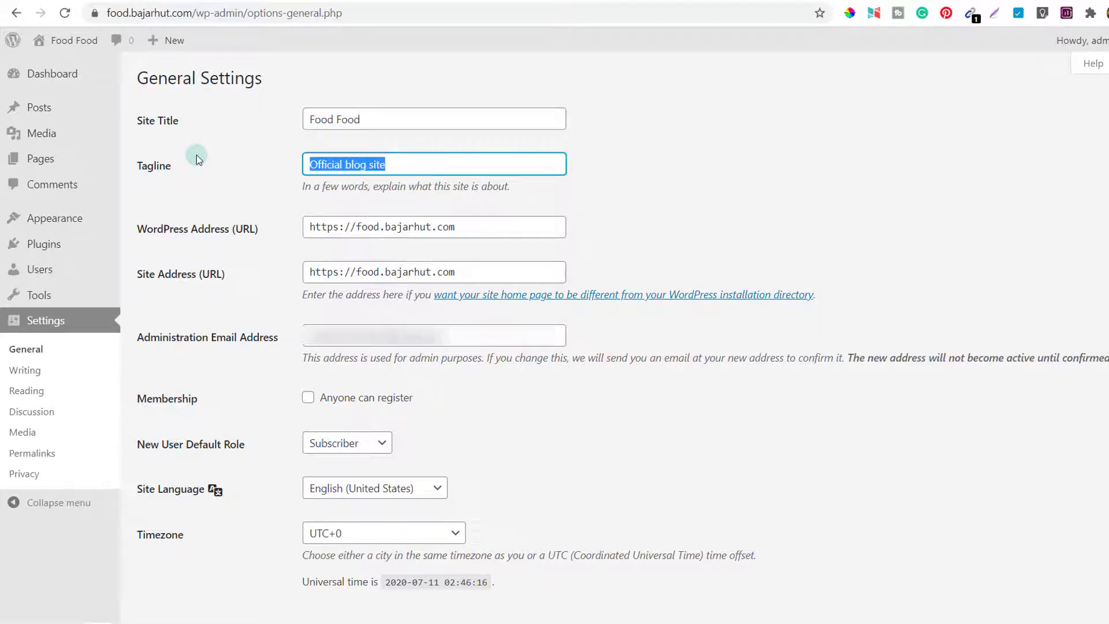
{"action": "type", "text": "A f"}
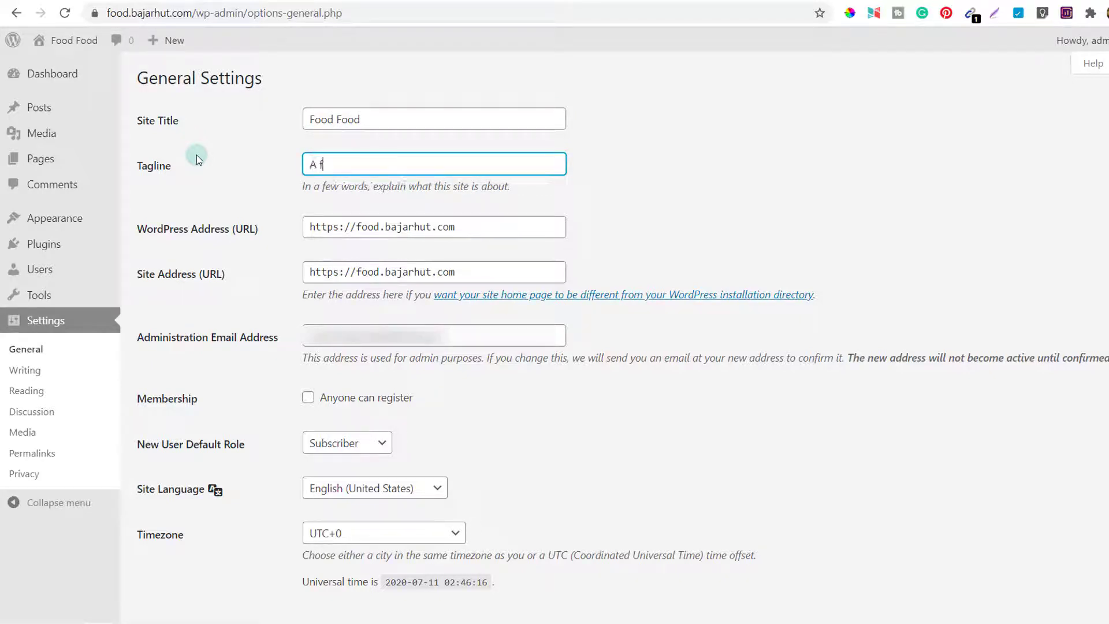
{"action": "type", "text": "ood blog for the foodies"}
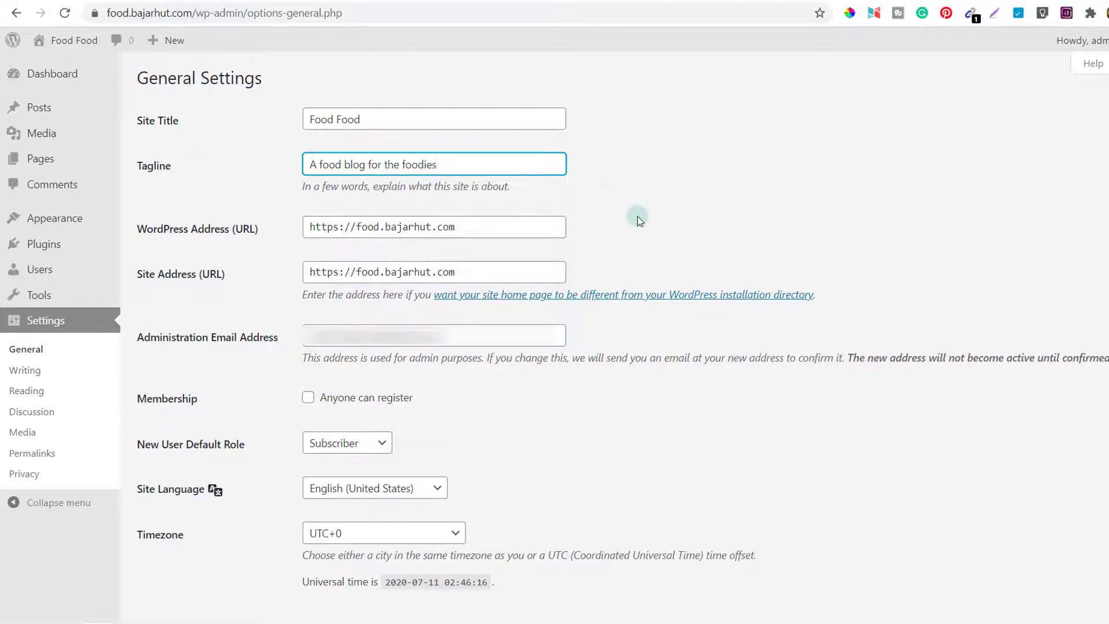
Save the settings and reload the live site to see the new title.
{"action": "scroll", "coordinate": [638, 219], "scroll_direction": "down", "scroll_amount": 8}
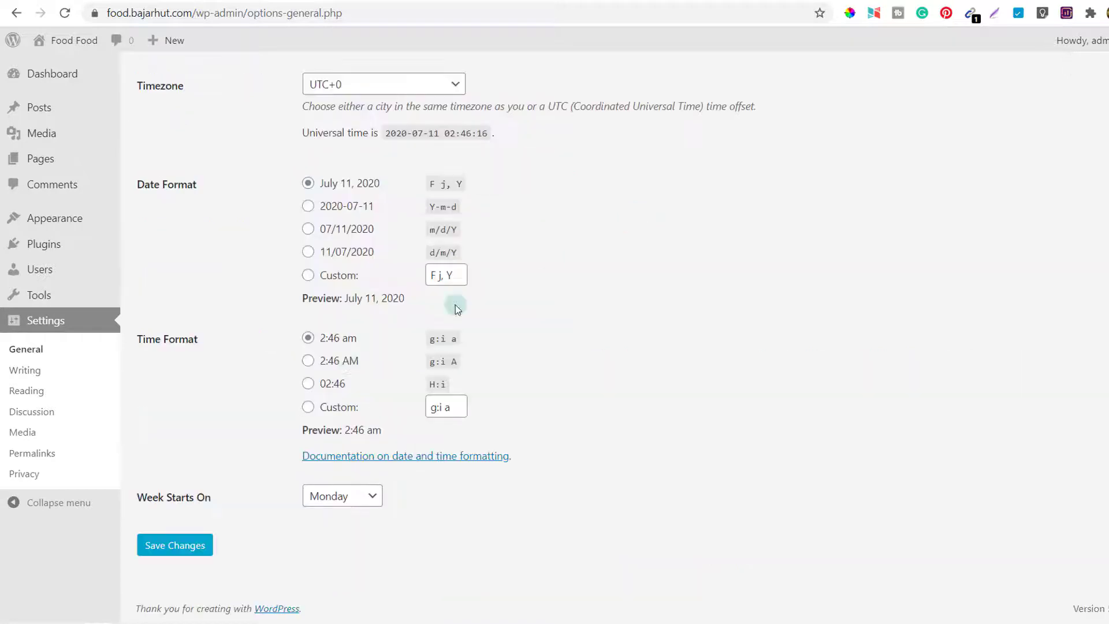
{"action": "left_click", "coordinate": [185, 550]}
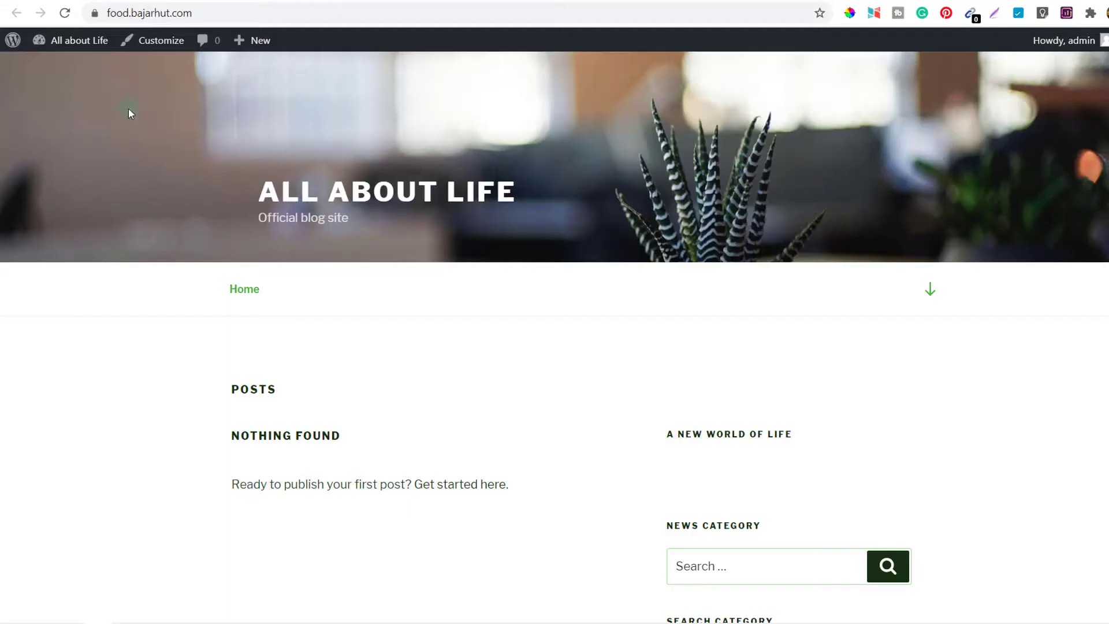
{"action": "left_click", "coordinate": [79, 40]}
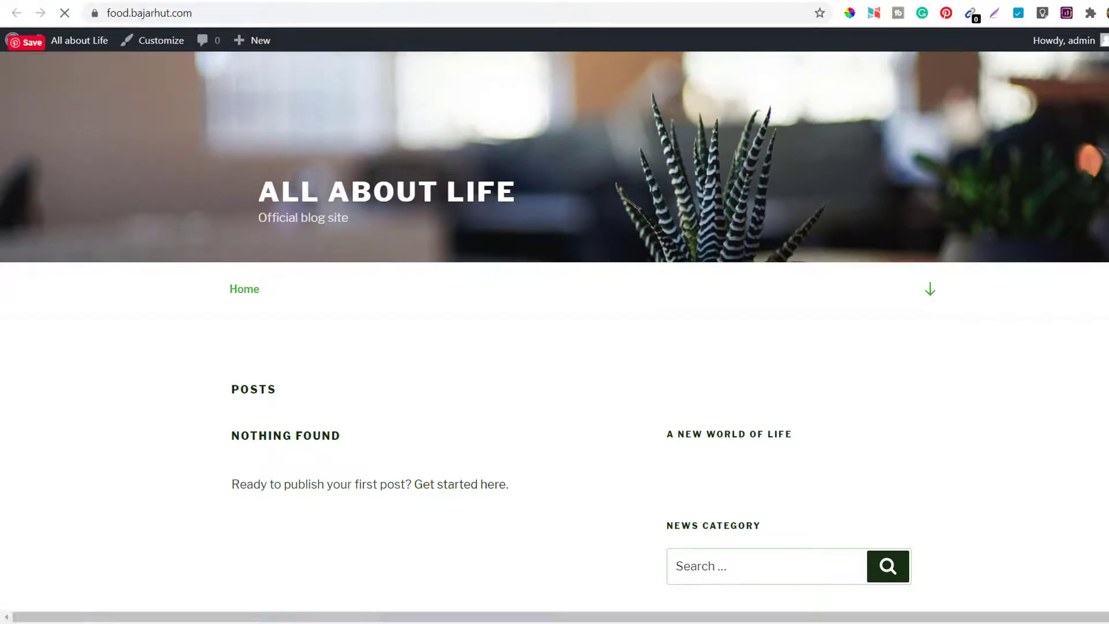